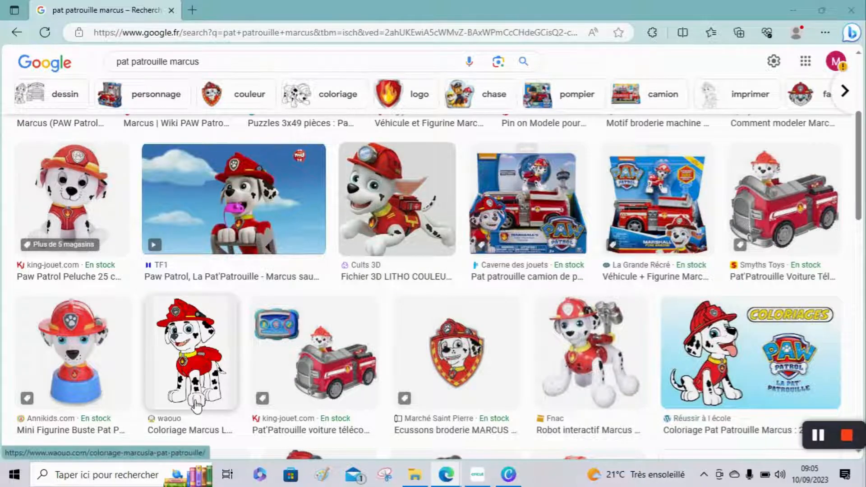
Open the waouo Marcus colouring page from the image results and save its line drawing to the desktop as coloriagemarcuspatpatrouille-367x576.jpg
click(193, 381)
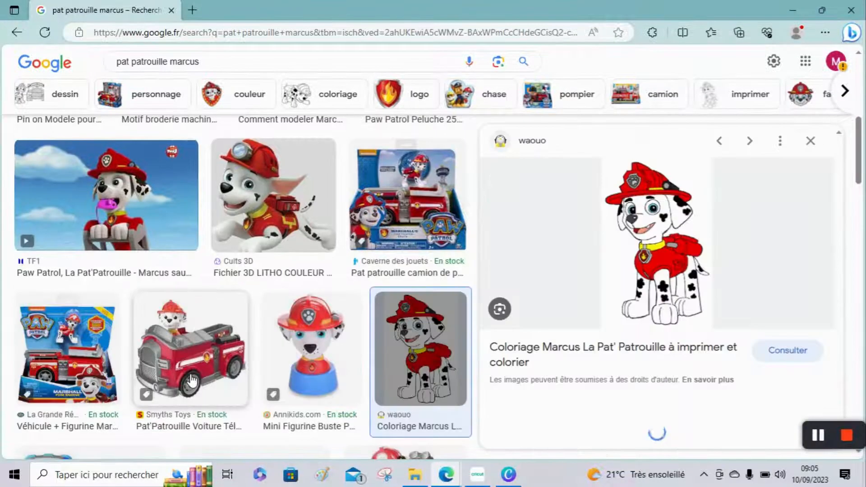
click(623, 265)
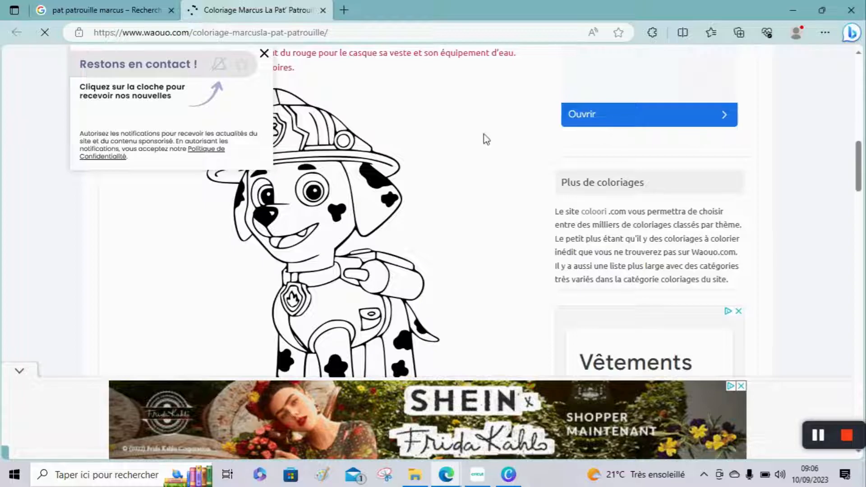
scroll(486, 139, down, 1)
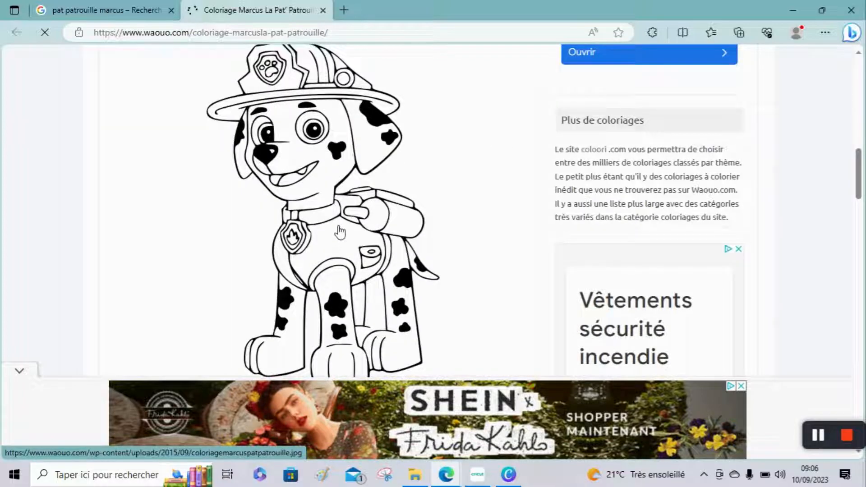
right_click(335, 228)
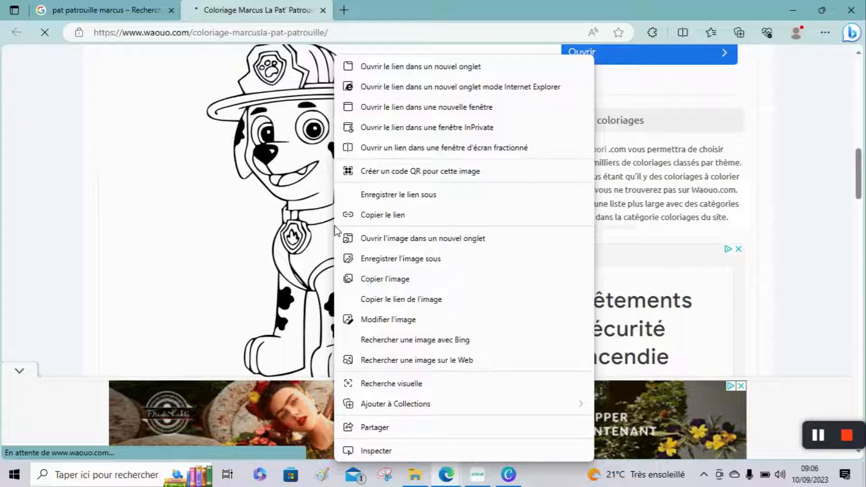
click(365, 262)
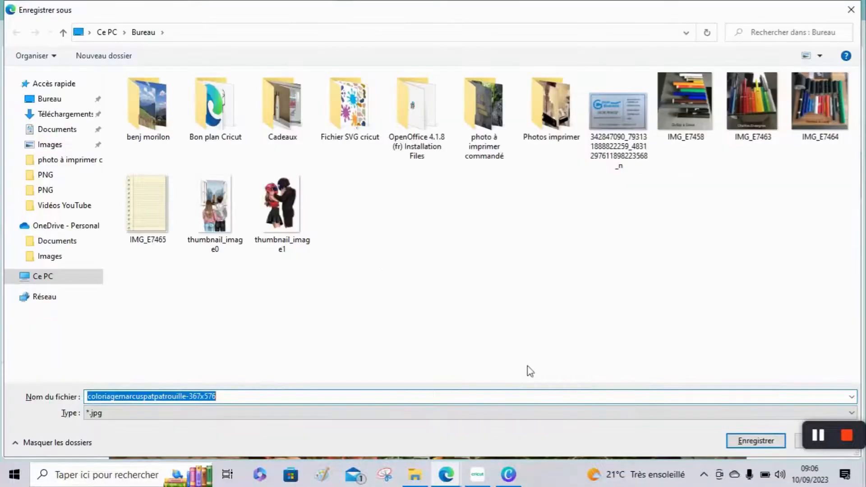
click(749, 448)
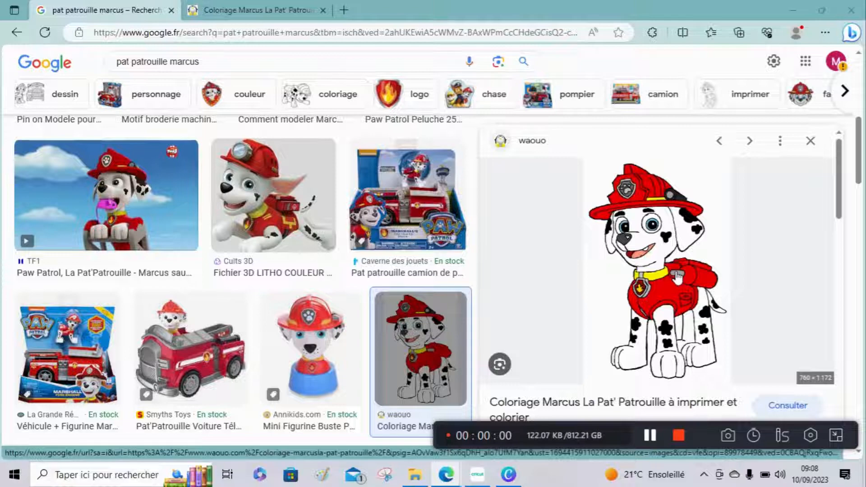
Save the coloured Marcus image from the search result preview to the desktop as marcus-patpatrouille.png
right_click(675, 234)
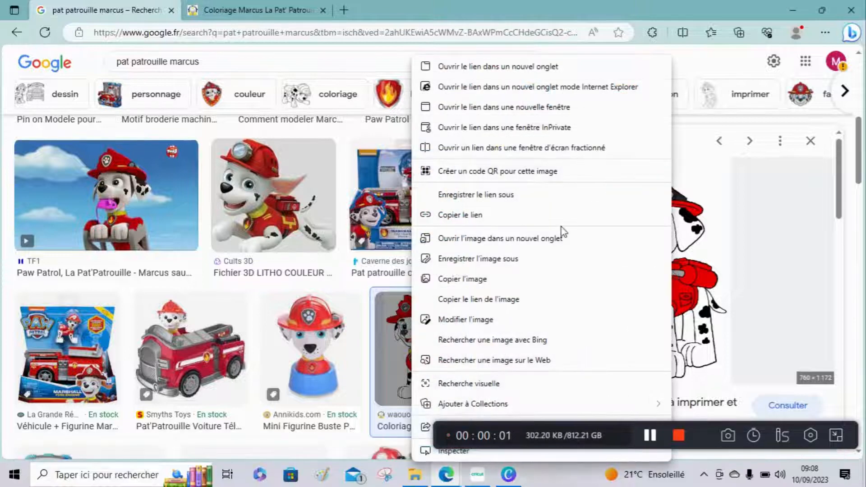
click(519, 259)
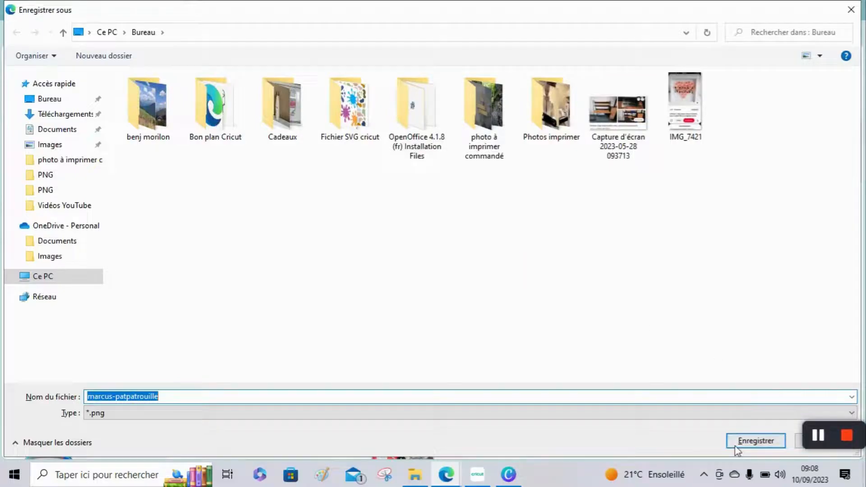
click(736, 446)
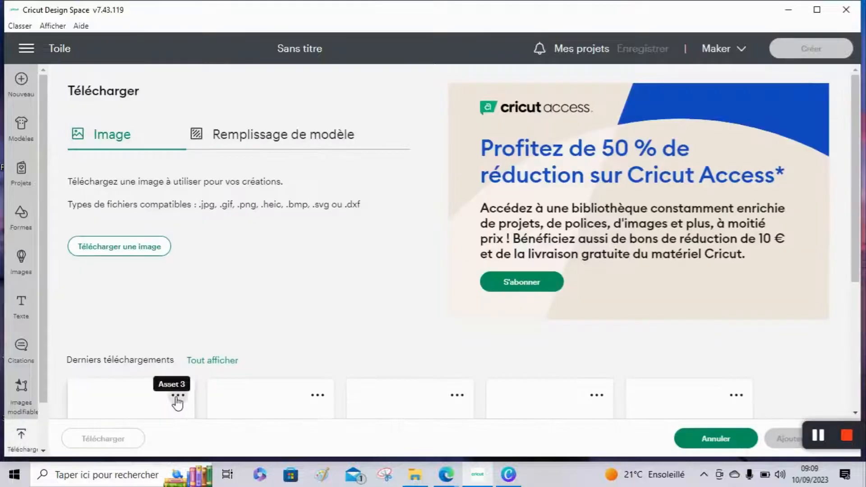
In Cricut Design Space, import coloriagemarcuspatpatrouille-367x576 from the desktop and set its image type to Complexe
click(123, 251)
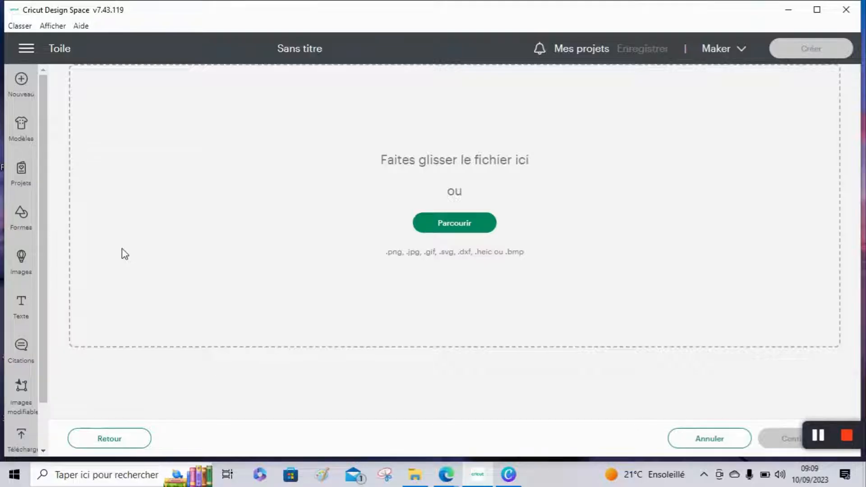
click(463, 236)
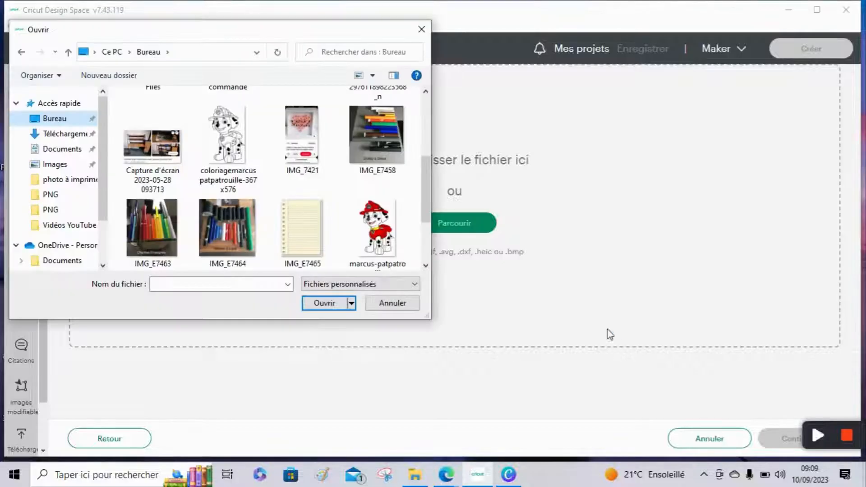
click(242, 172)
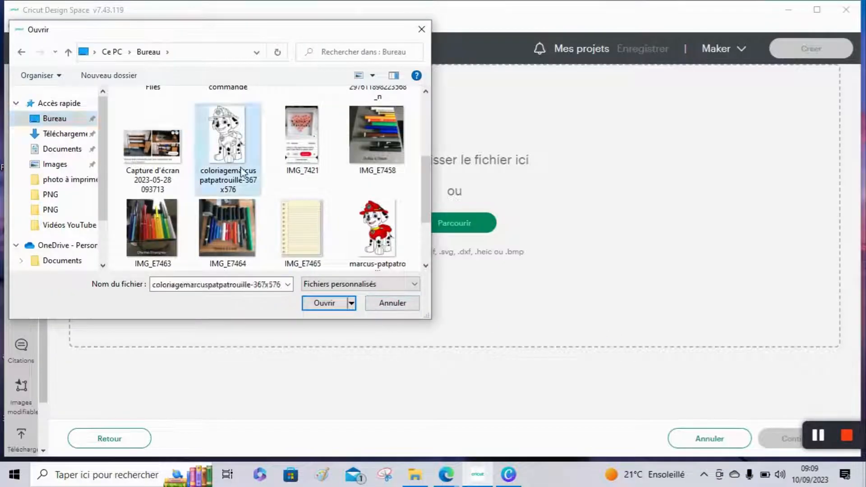
click(324, 304)
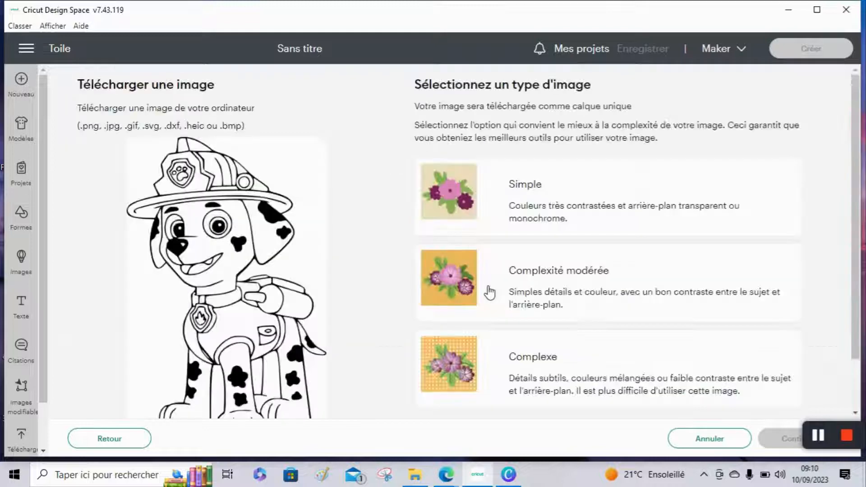
click(580, 360)
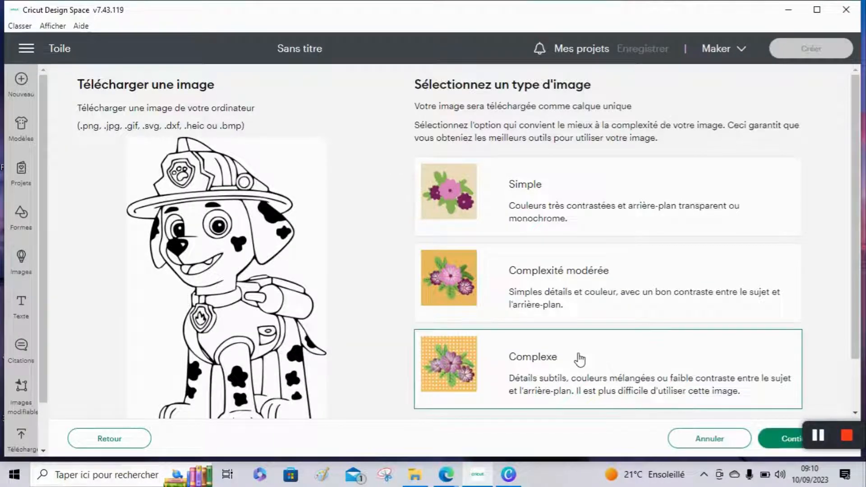
click(791, 440)
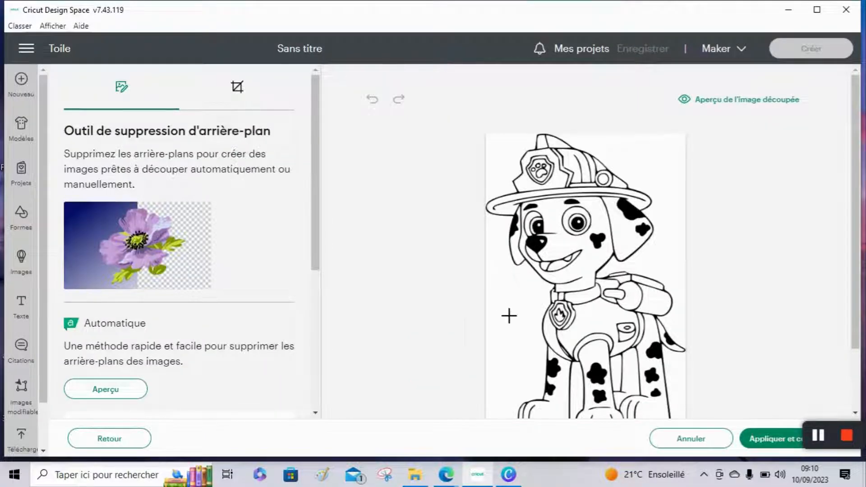
Remove the white background around and inside the Marcus line drawing, including between the legs, and preview the cut image
click(509, 316)
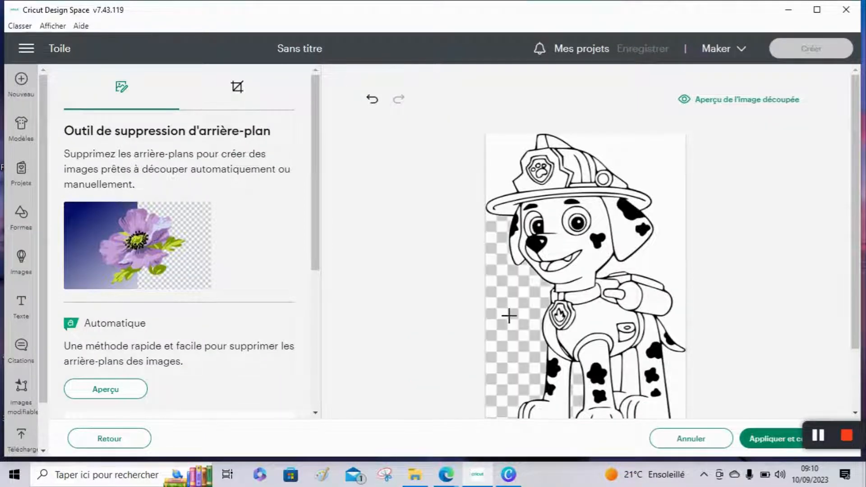
click(513, 170)
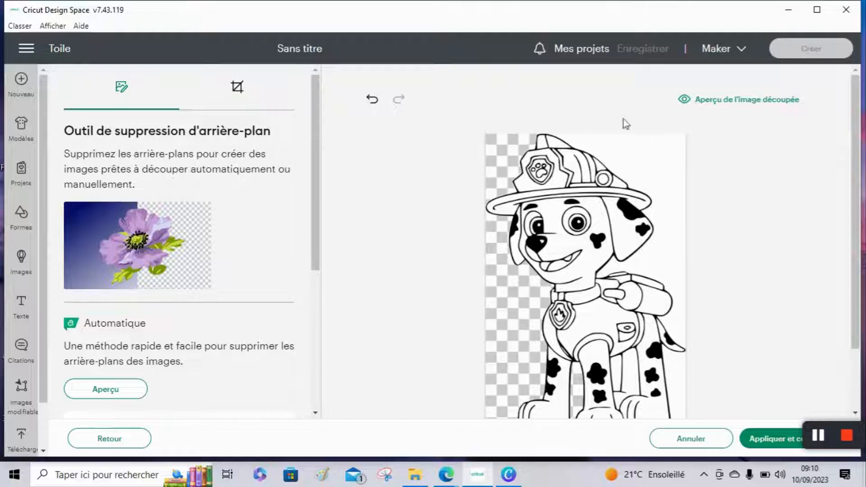
click(660, 160)
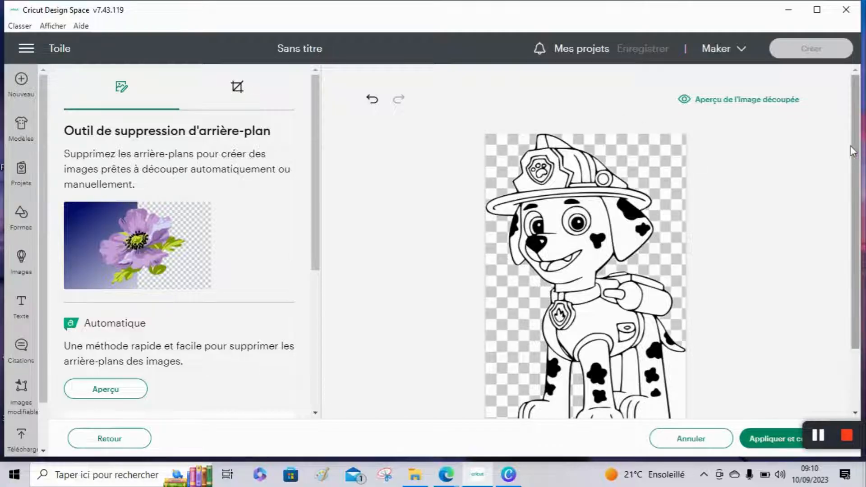
scroll(687, 315, down, 3)
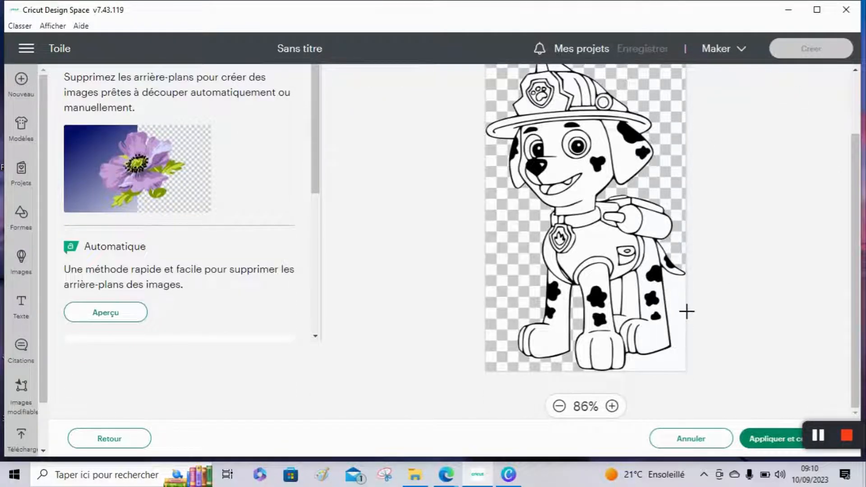
click(627, 303)
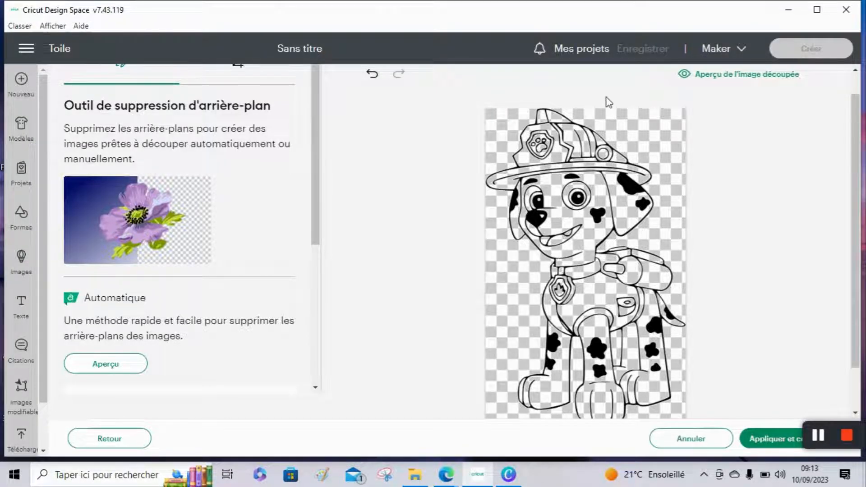
click(706, 78)
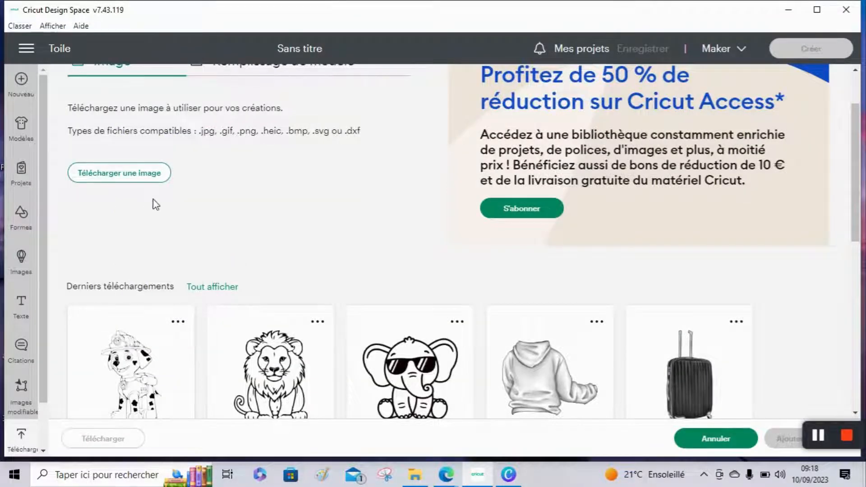
Import the coloured marcus-patpatrouille image from the desktop (Bureau) folder and set its image type to Complexe
click(135, 181)
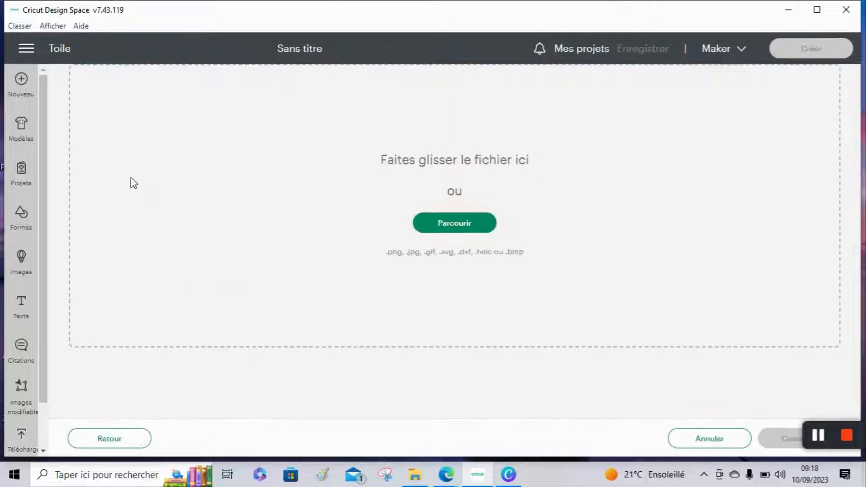
click(451, 218)
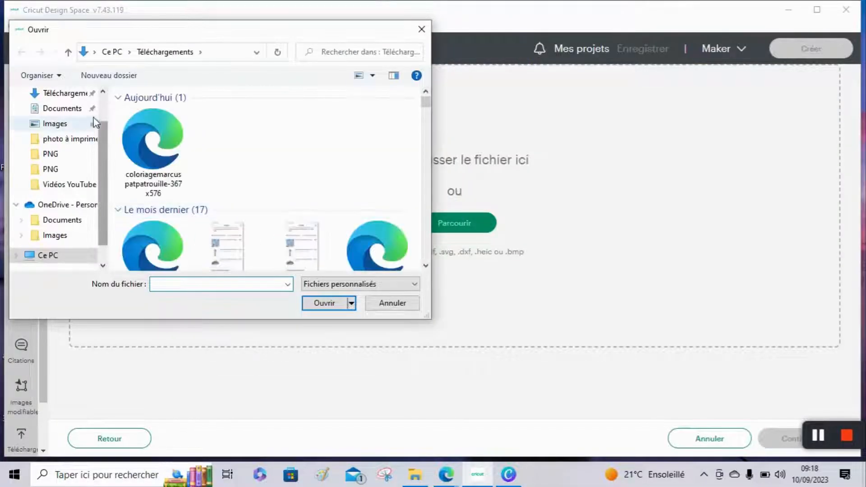
click(55, 93)
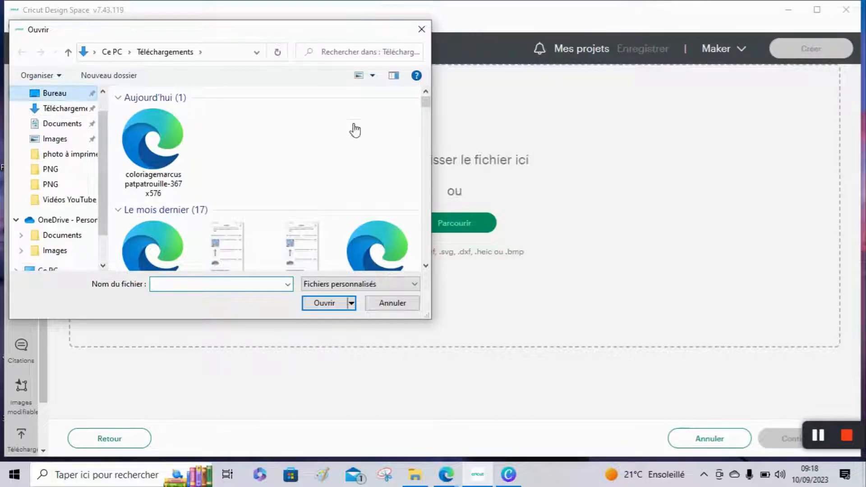
scroll(357, 117, down, 5)
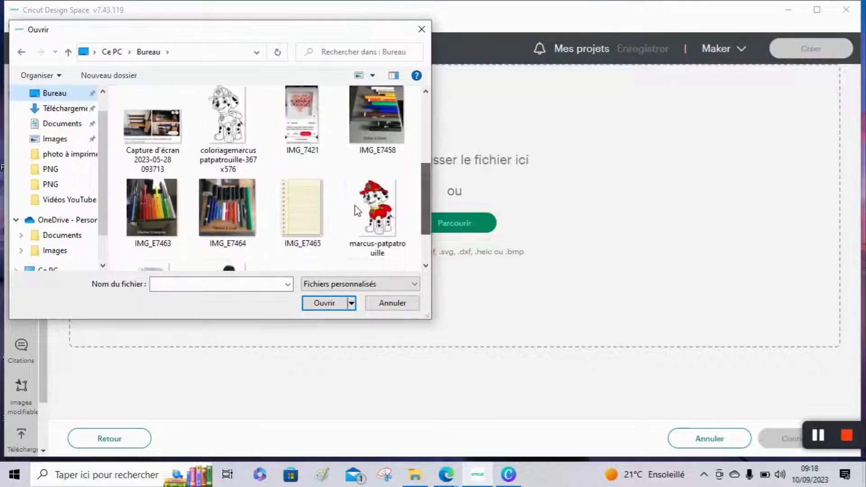
click(350, 212)
click(327, 308)
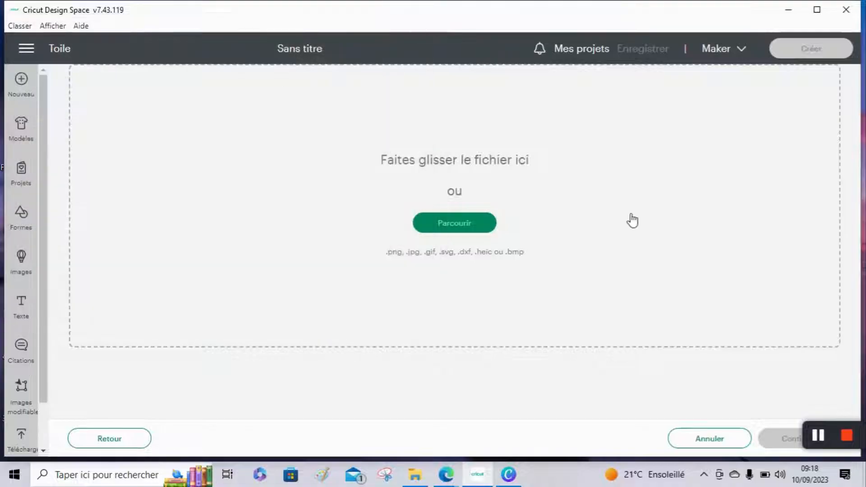
click(542, 357)
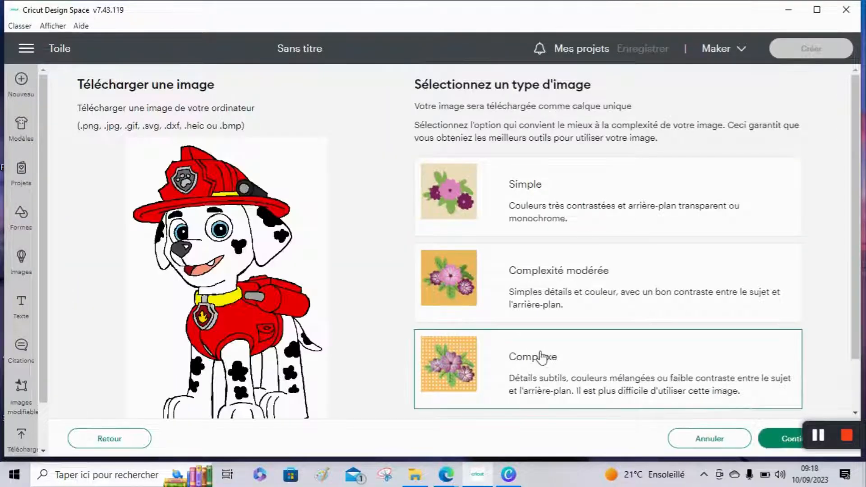
click(774, 440)
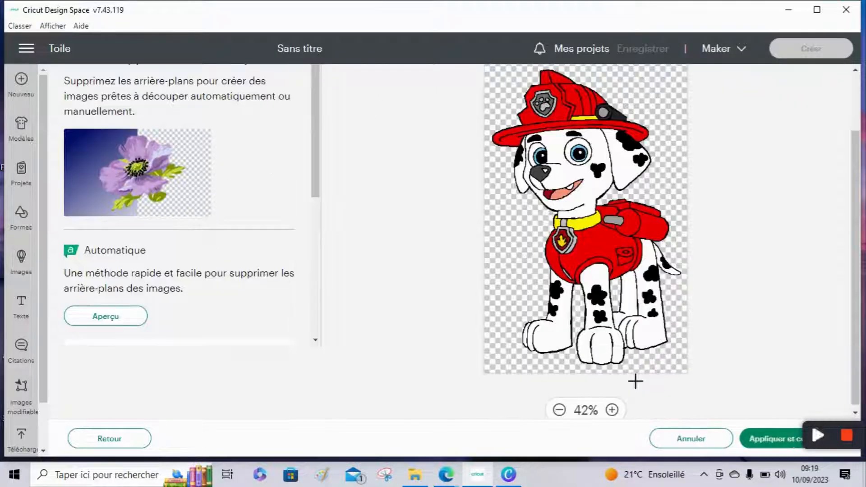
Apply the background removal to the coloured Marcus and upload it as an Imprimer puis découper image
click(771, 438)
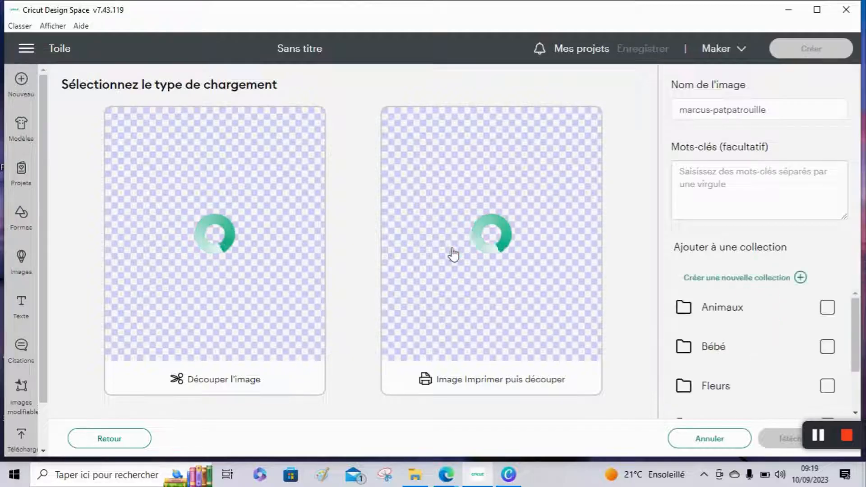
click(443, 260)
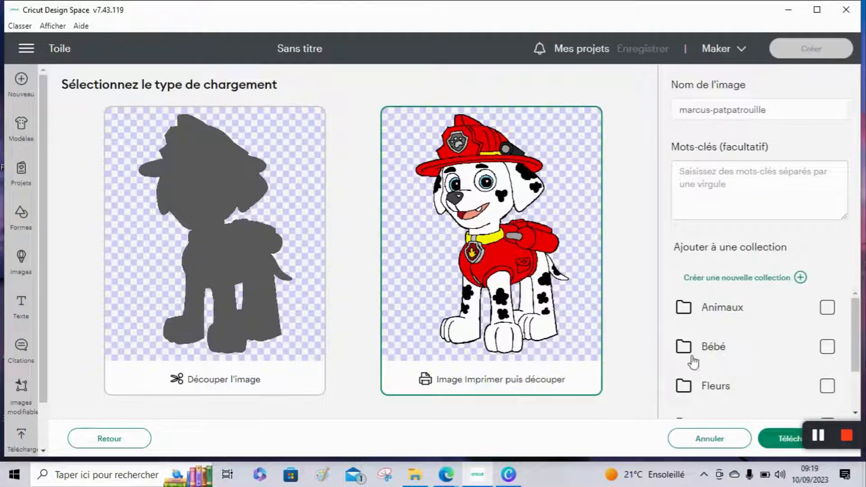
click(796, 446)
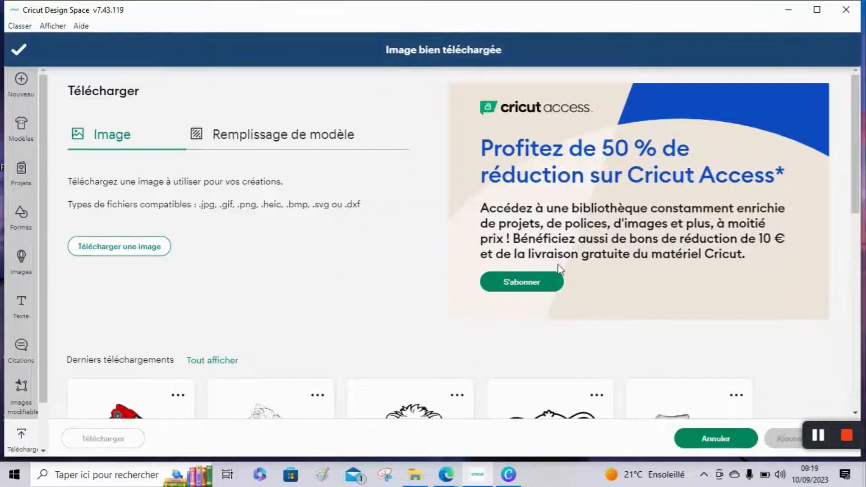
Select the line-drawing and coloured Marcus images among the recent uploads and add both to the canvas
scroll(456, 314, down, 3)
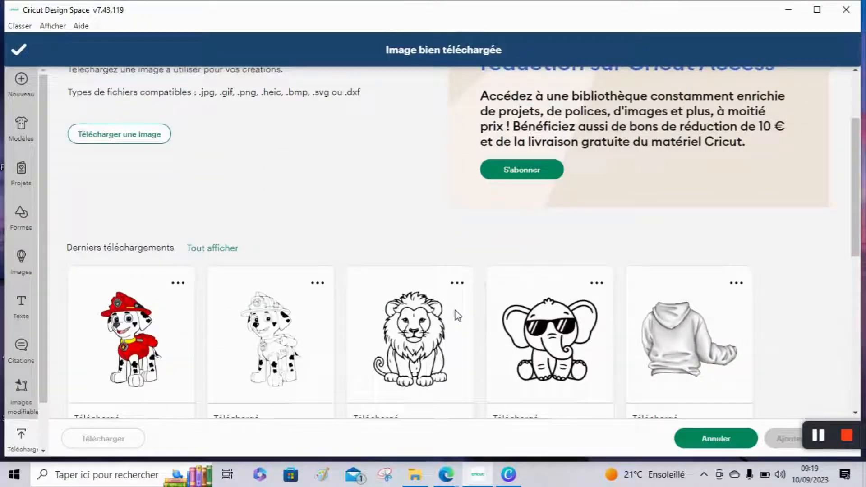
click(307, 347)
click(131, 339)
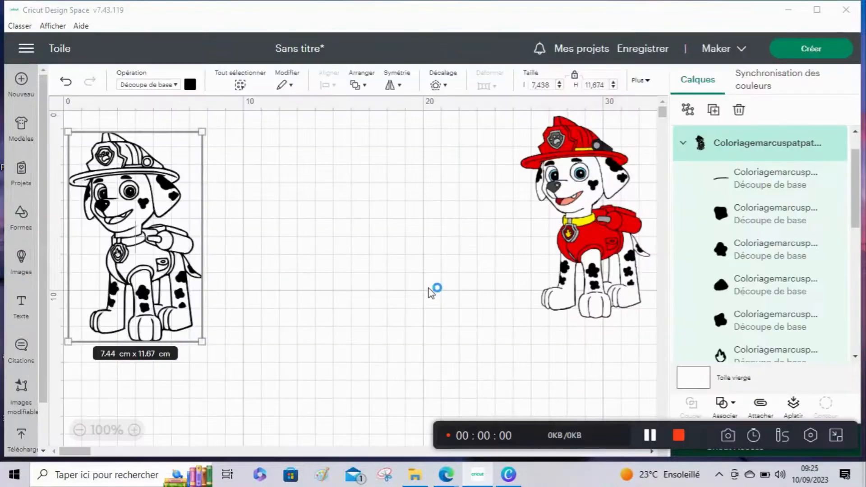
Move the coloured Marcus to about x 24.6, y 0.8, and shift the line drawing slightly right and up on the canvas
click(431, 292)
drag(603, 218, 585, 225)
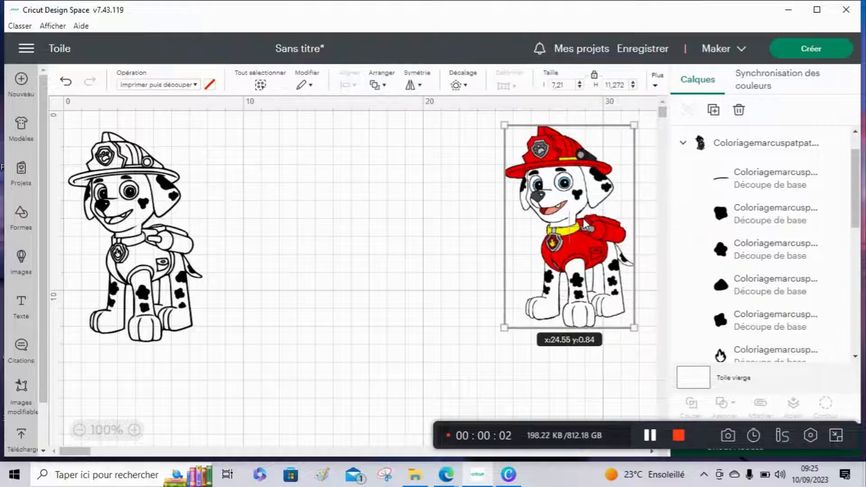
click(137, 272)
drag(137, 272, 154, 263)
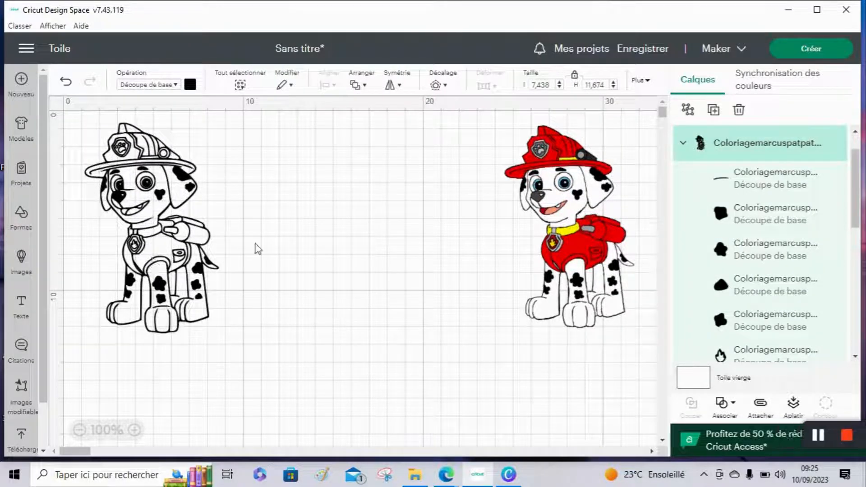
key(ctrl+z)
key(ctrl+z)
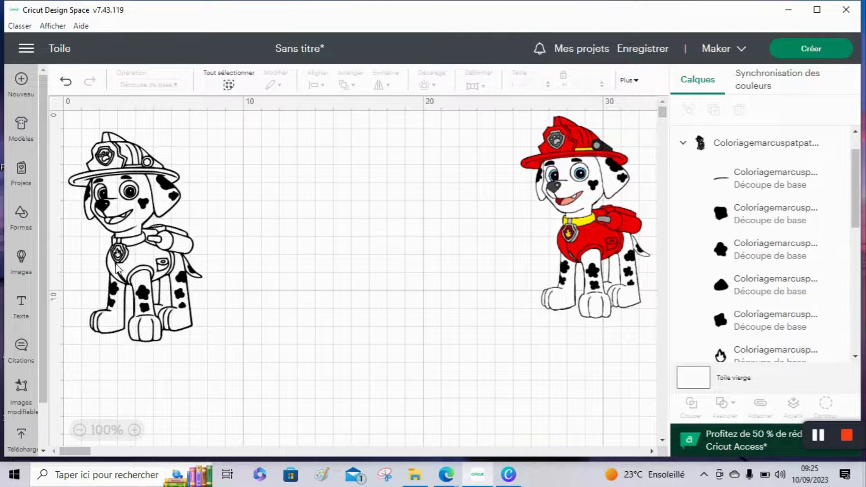
double_click(116, 266)
key(ctrl+z)
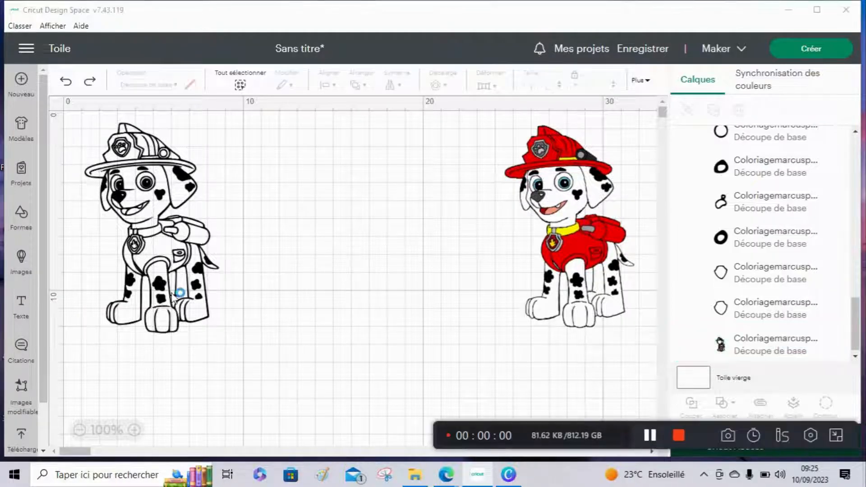
Select the line-drawing Marcus and make two duplicates of it on the canvas
click(144, 248)
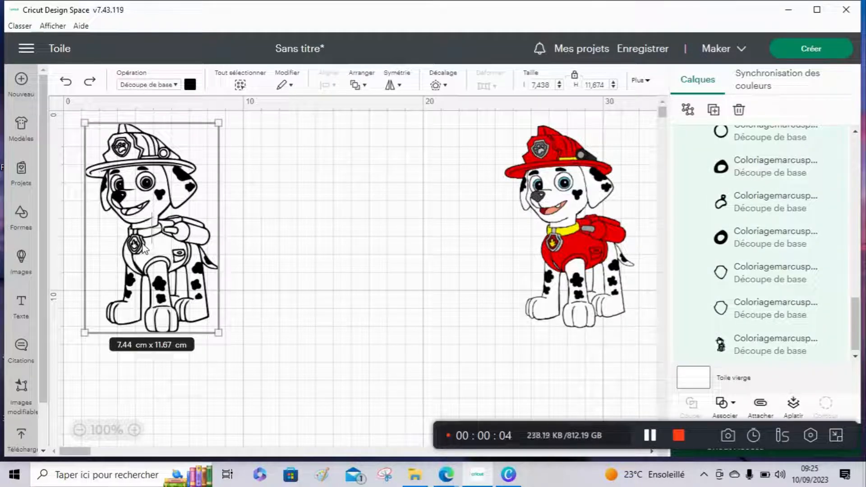
right_click(143, 247)
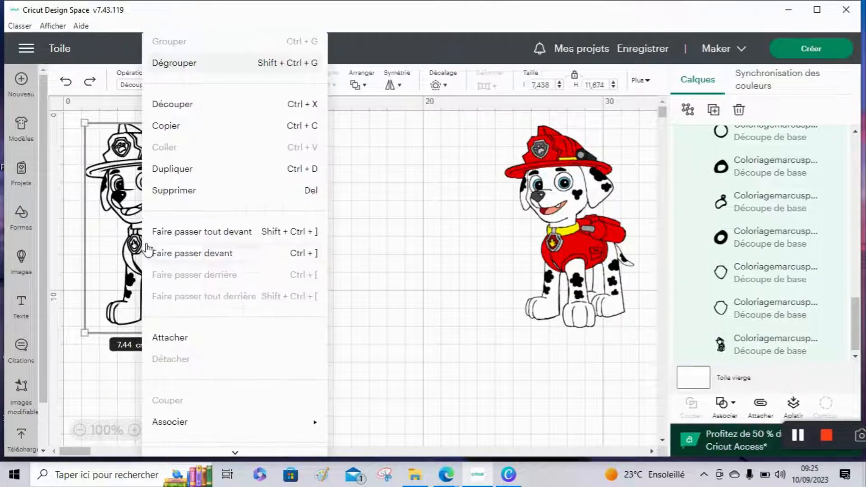
click(195, 170)
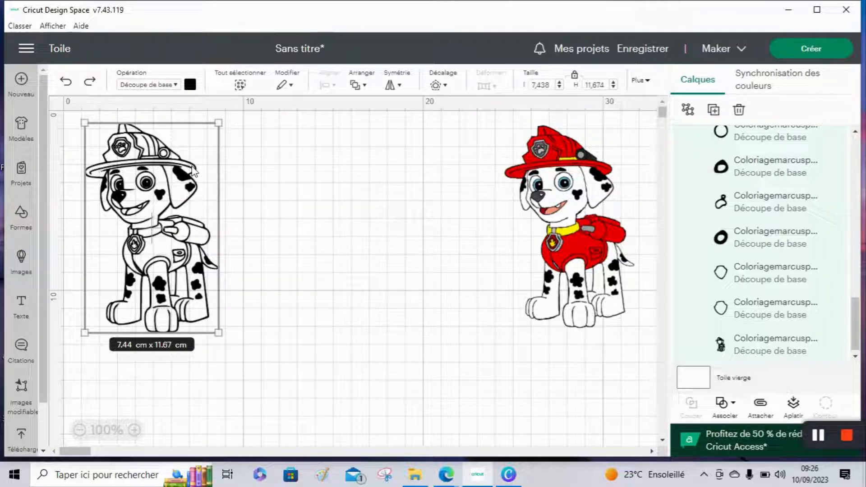
drag(194, 171, 240, 226)
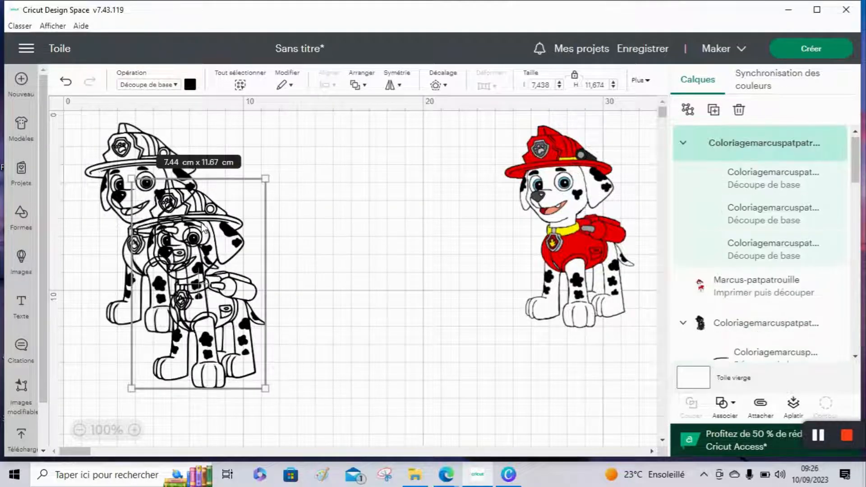
right_click(202, 226)
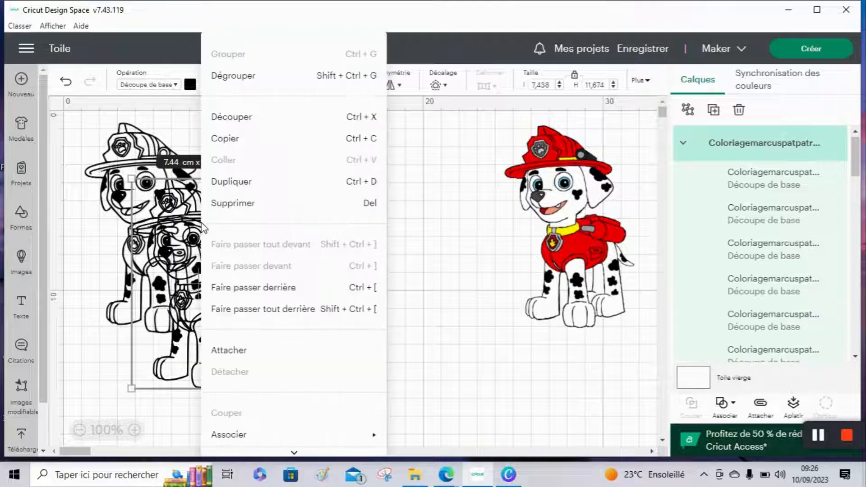
click(286, 182)
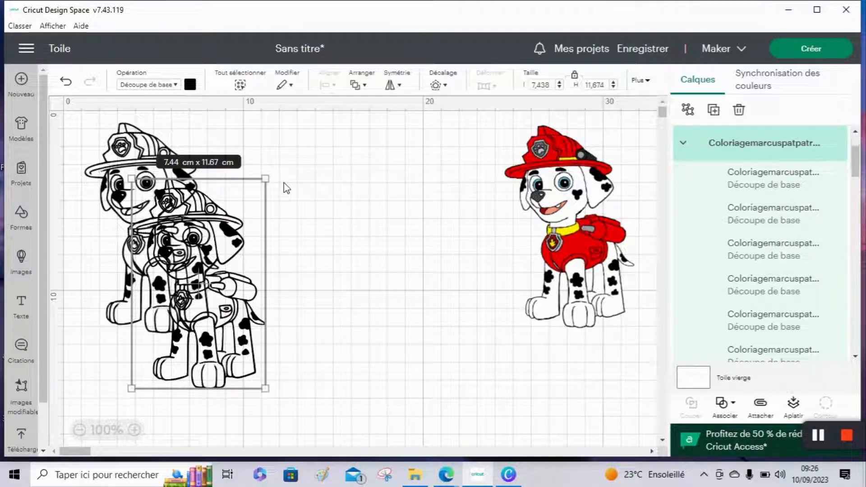
Move a line-drawing copy into the free space between the original and the coloured Marcus, and duplicate it again
drag(210, 269, 356, 237)
right_click(356, 240)
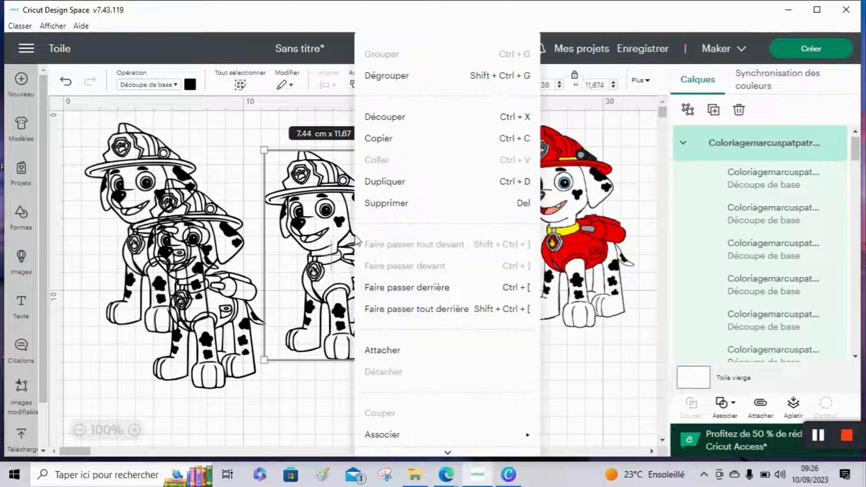
click(412, 182)
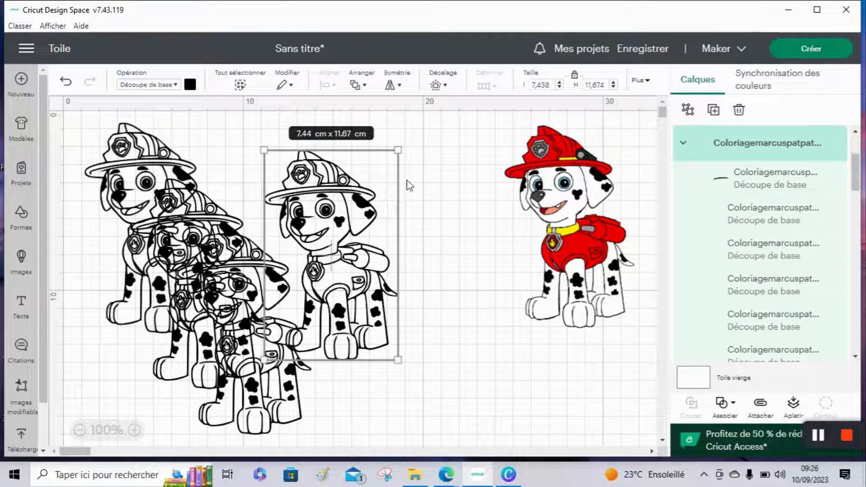
Make two more duplicates of the line-drawing Marcus and move a copy from the overlapping pile to the empty lower area of the canvas
click(351, 249)
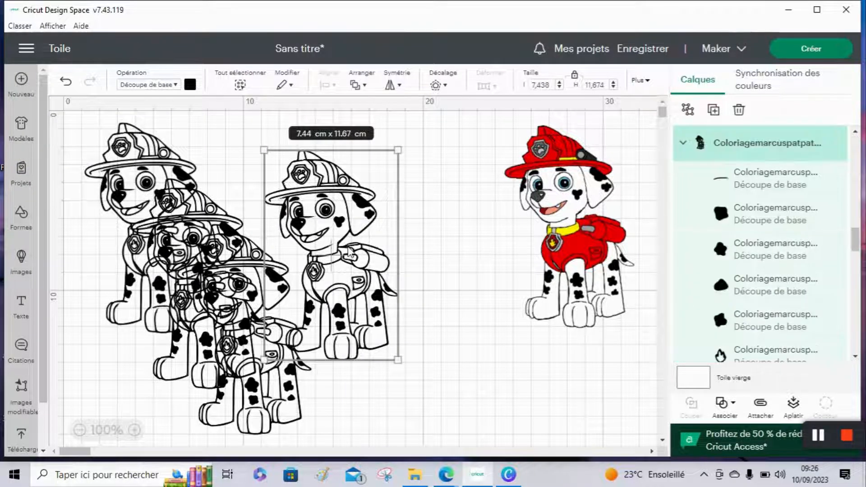
right_click(353, 250)
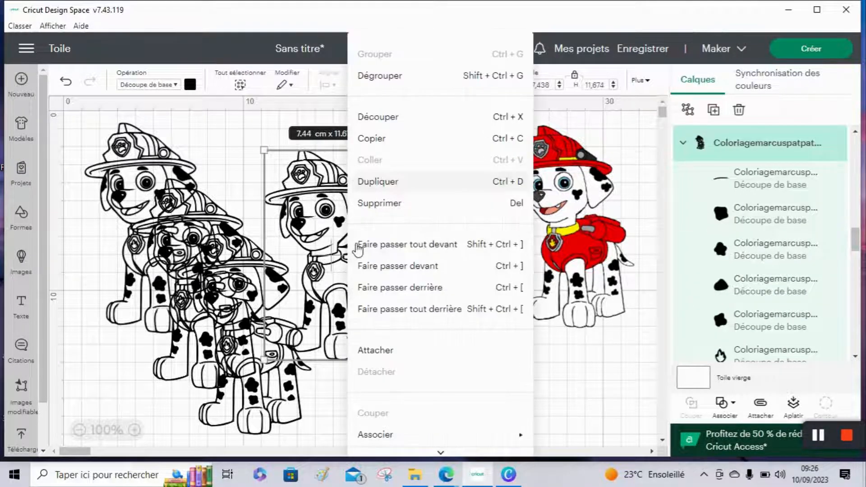
click(413, 187)
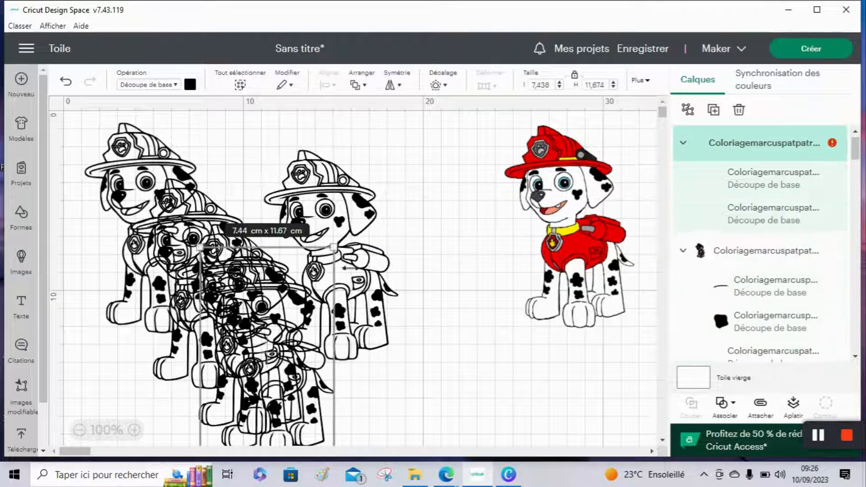
right_click(343, 264)
click(391, 185)
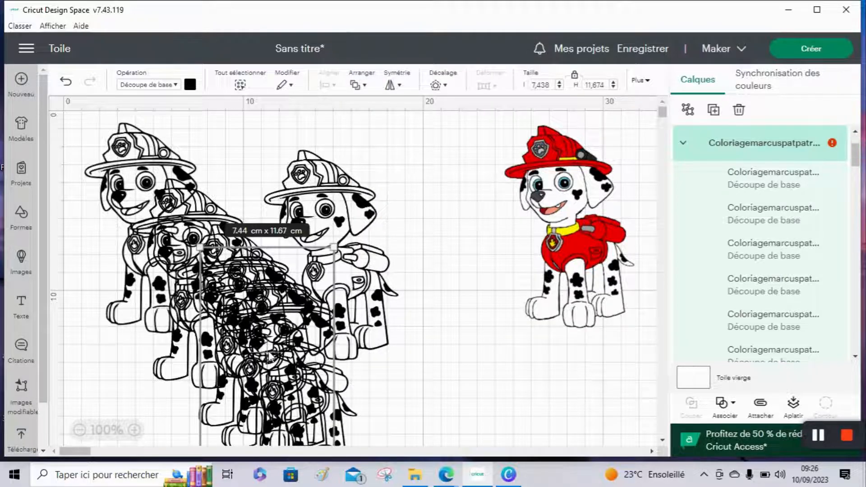
drag(252, 340, 460, 416)
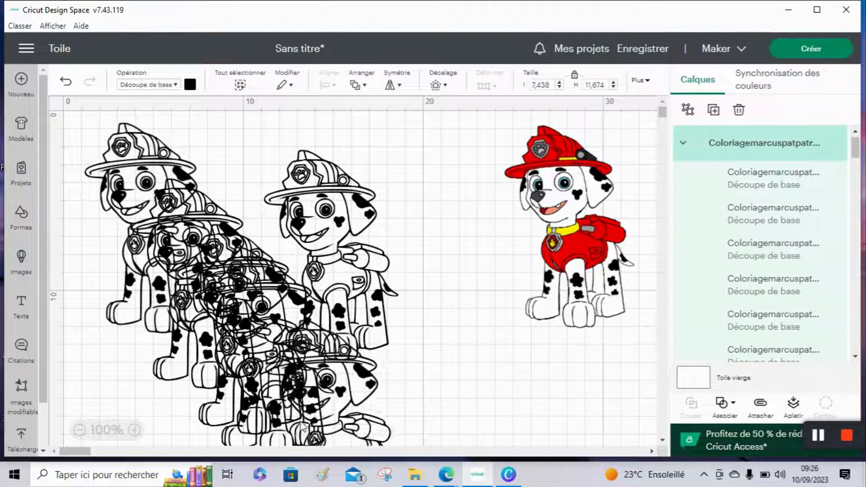
click(465, 400)
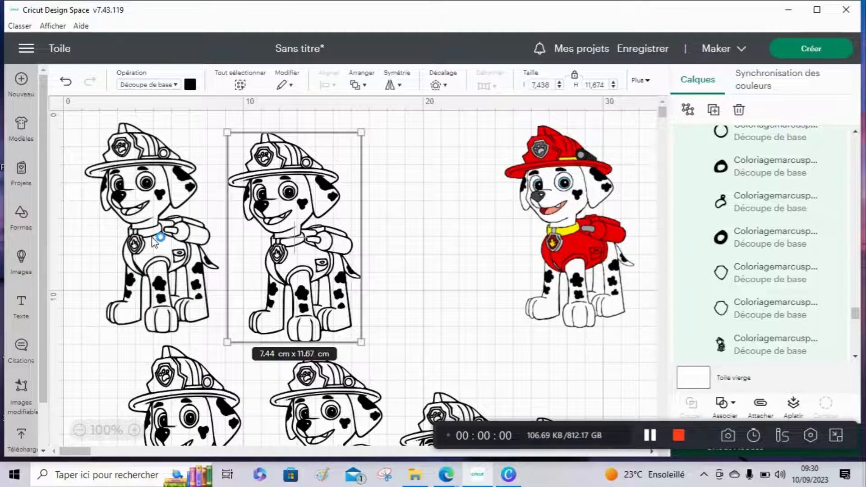
Weld (Souder) all layers of the first line-drawing Marcus into one shape
click(155, 238)
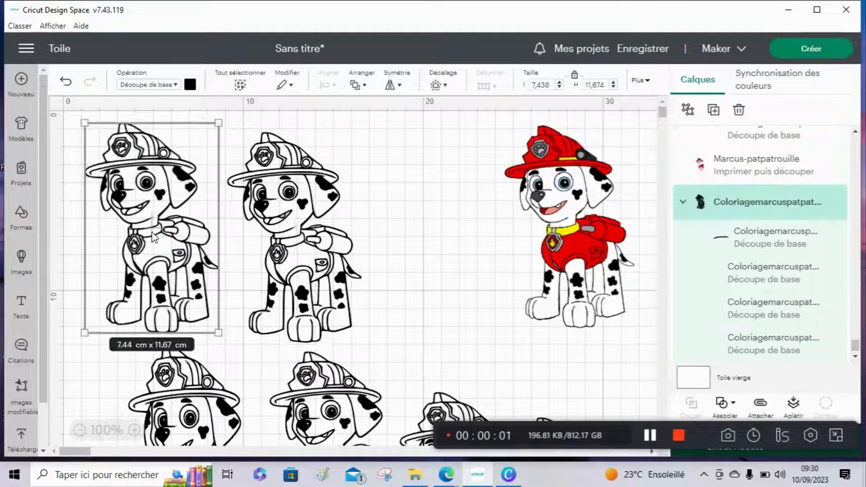
click(343, 286)
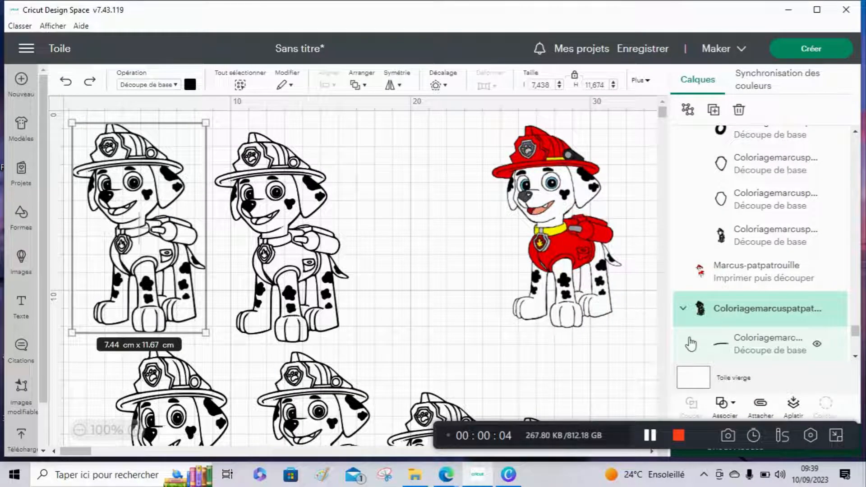
click(735, 408)
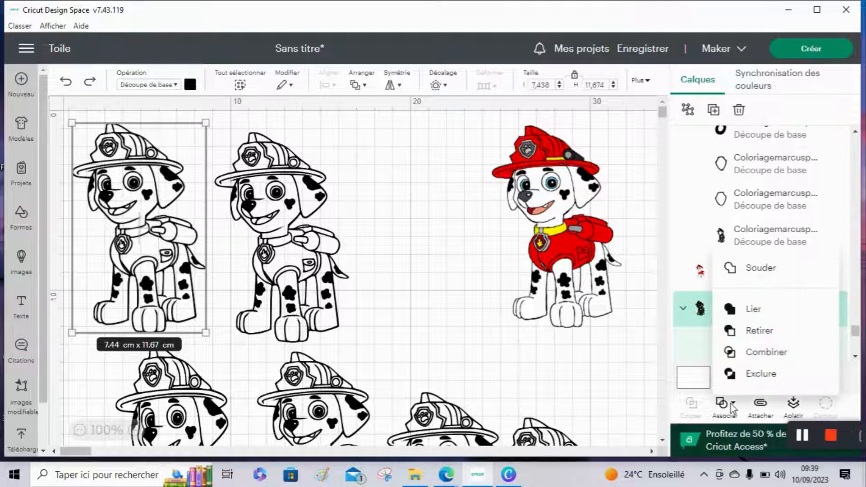
click(766, 269)
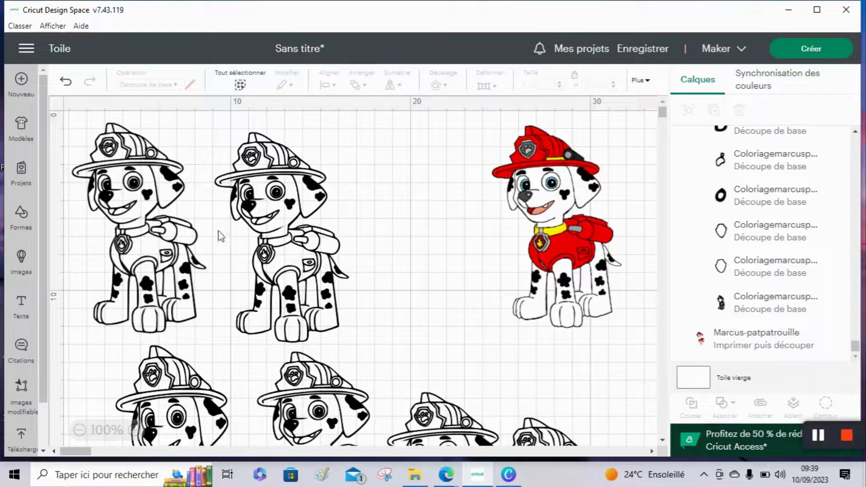
Hide all inner contours of the first welded Marcus so that it forms a solid silhouette
click(168, 248)
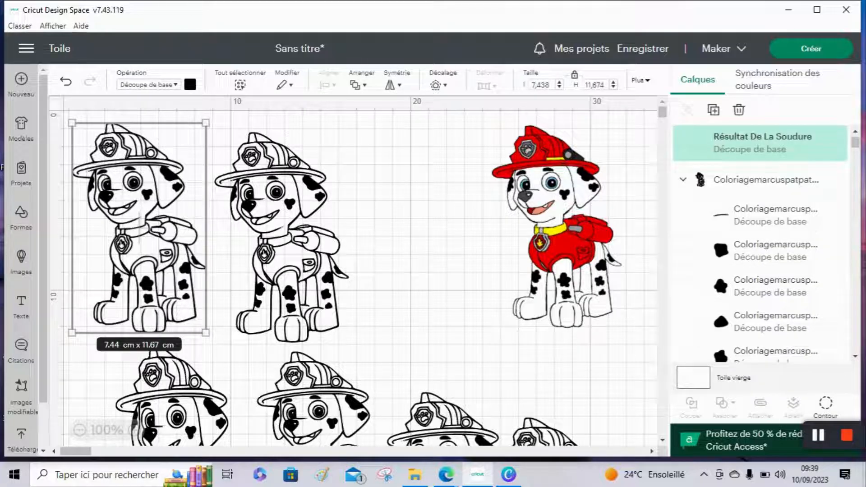
click(826, 412)
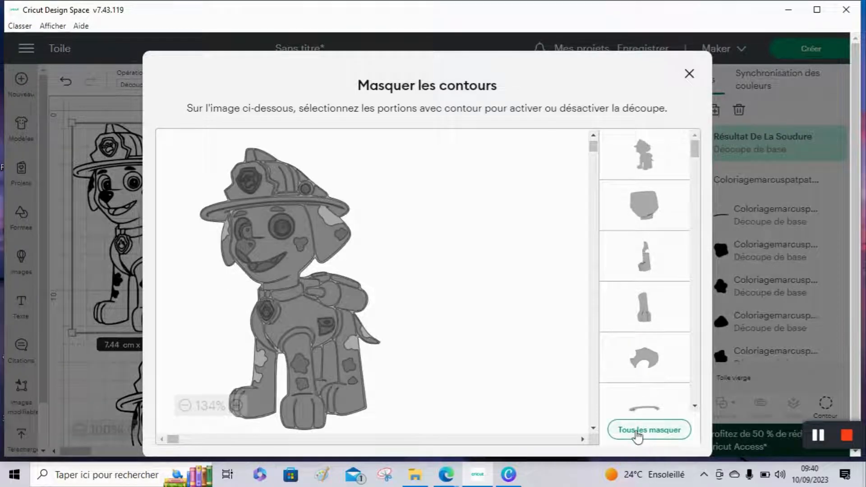
click(638, 434)
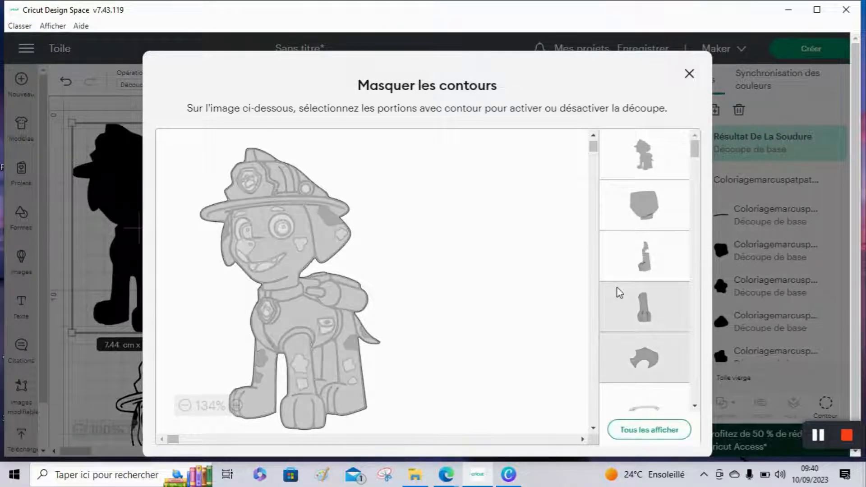
click(690, 75)
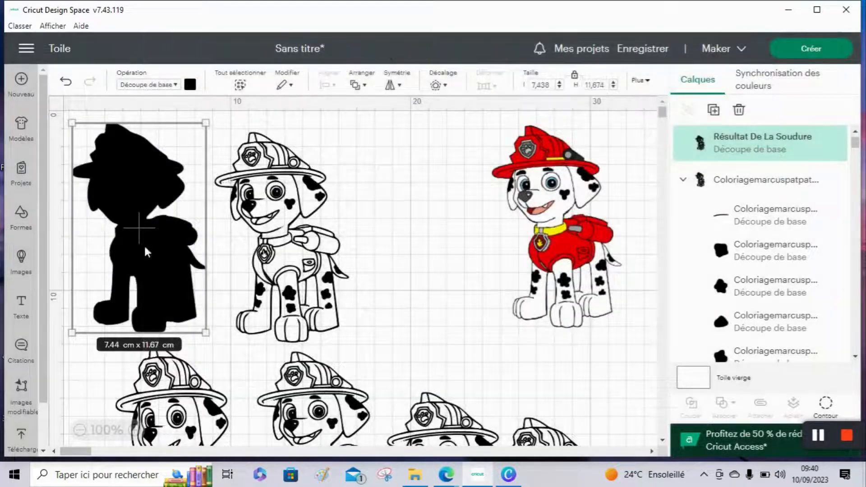
click(161, 226)
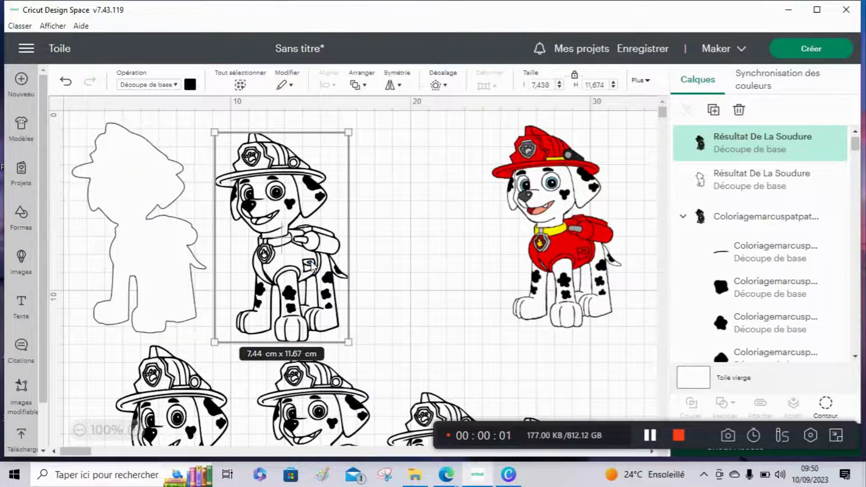
Hide all contours of the second welded Marcus, including the outer silhouette, keeping only the spot on the ear
click(828, 407)
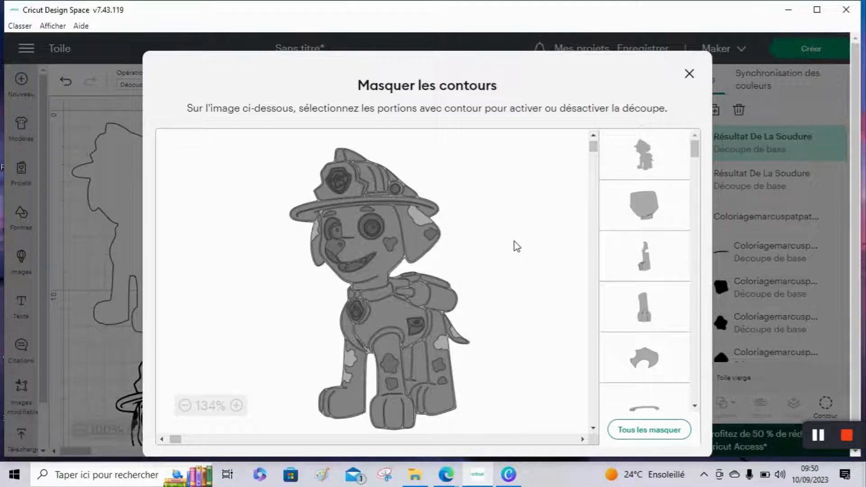
click(663, 435)
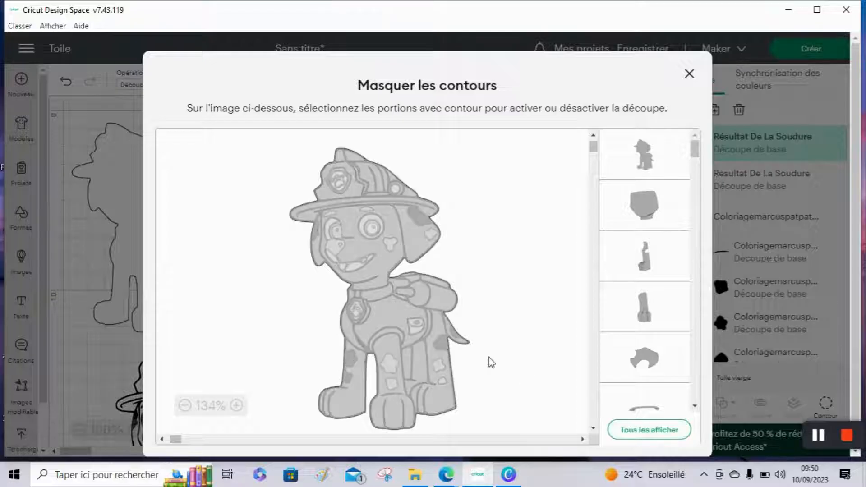
click(431, 236)
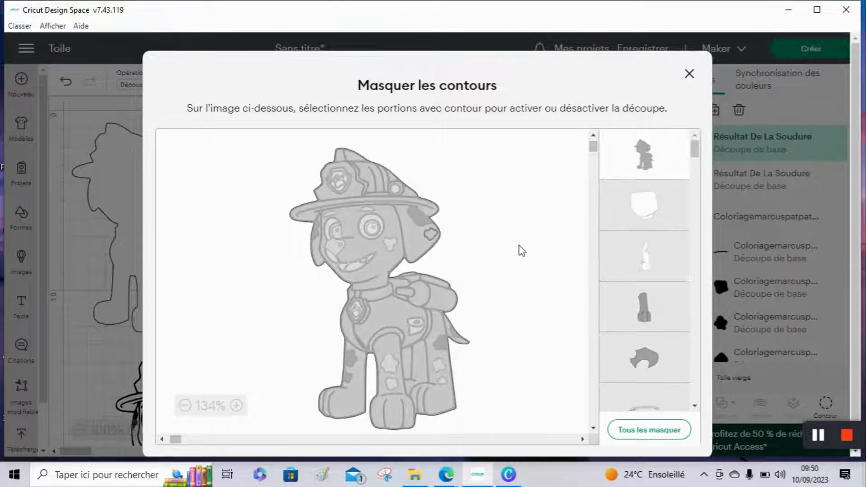
click(652, 153)
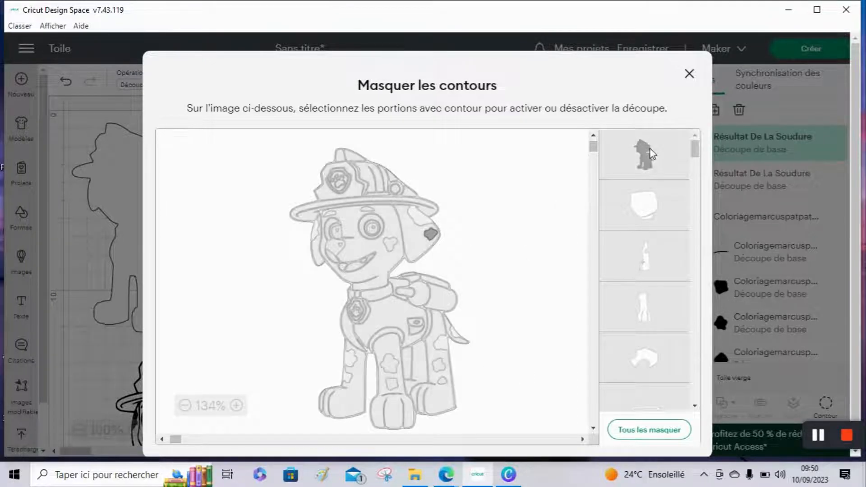
Reactivate the cheek spot and the two spots on each of the front and rear legs, and close the contour editor
click(390, 247)
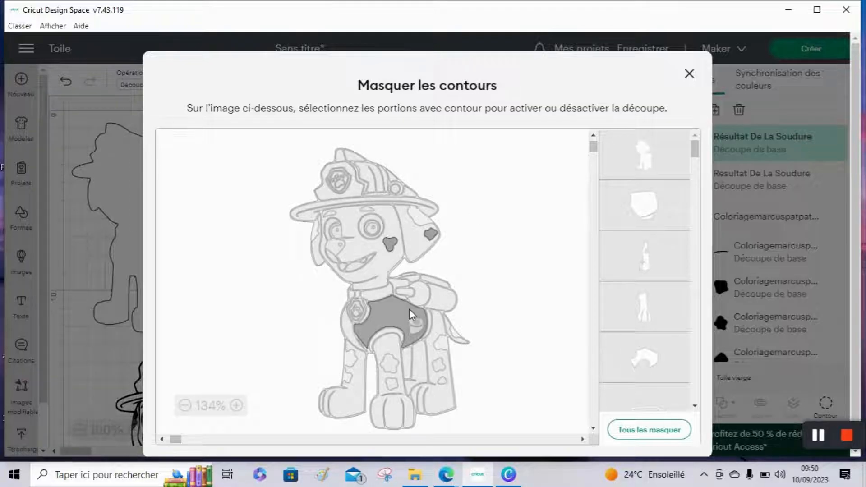
click(446, 384)
click(391, 385)
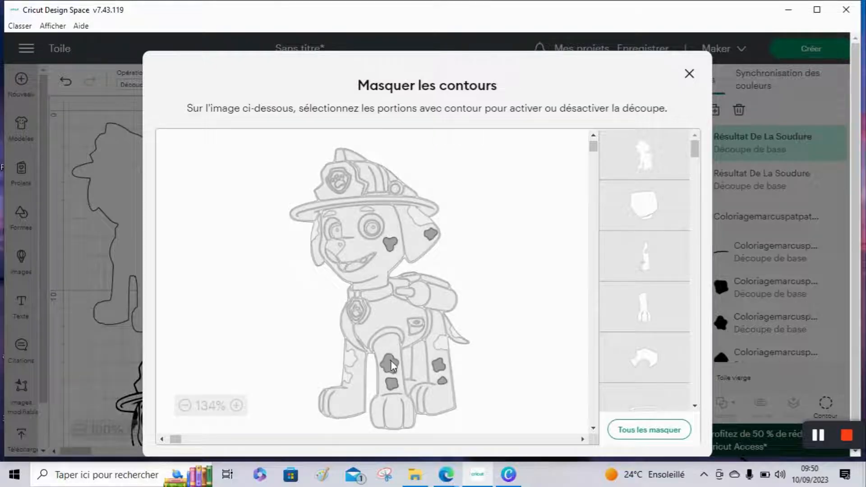
click(389, 361)
click(689, 75)
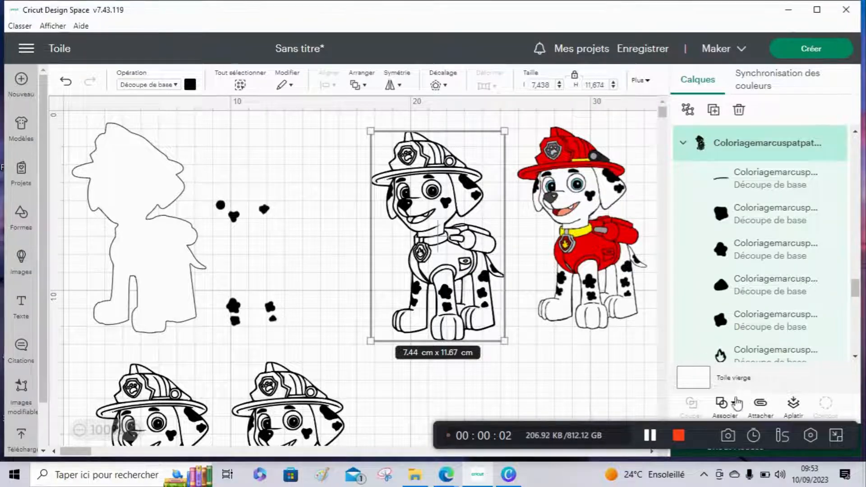
Weld (Souder) all layers of the third line-drawing Marcus, beside the coloured image, and select the result
right_click(748, 336)
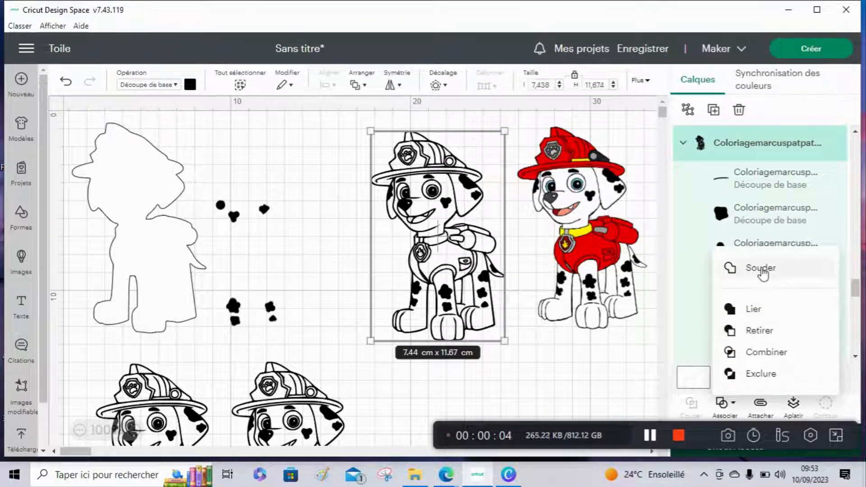
click(761, 269)
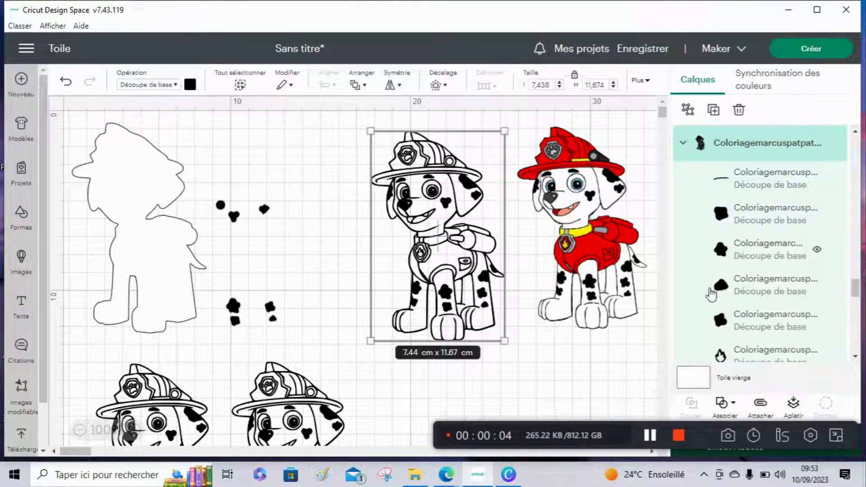
click(527, 380)
click(465, 308)
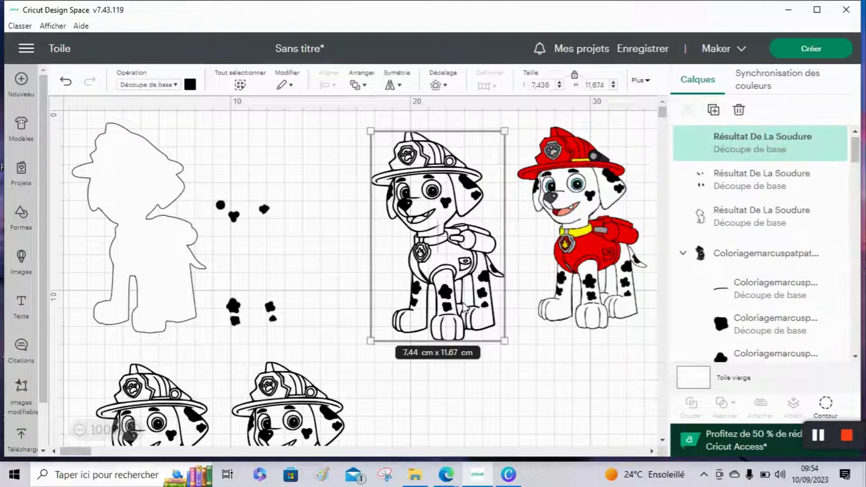
Hide all contours of the third welded Marcus, including the outer silhouette, keeping only the helmet's front plate, crest, stripes and brim
click(831, 411)
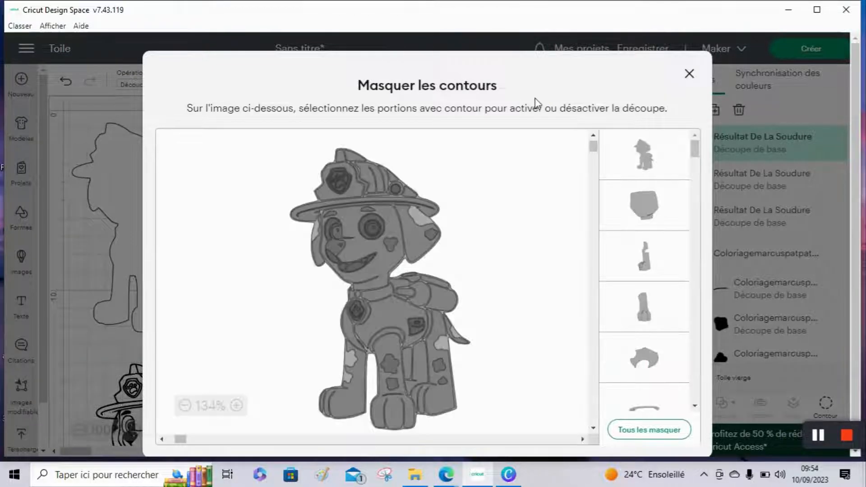
click(655, 435)
click(354, 190)
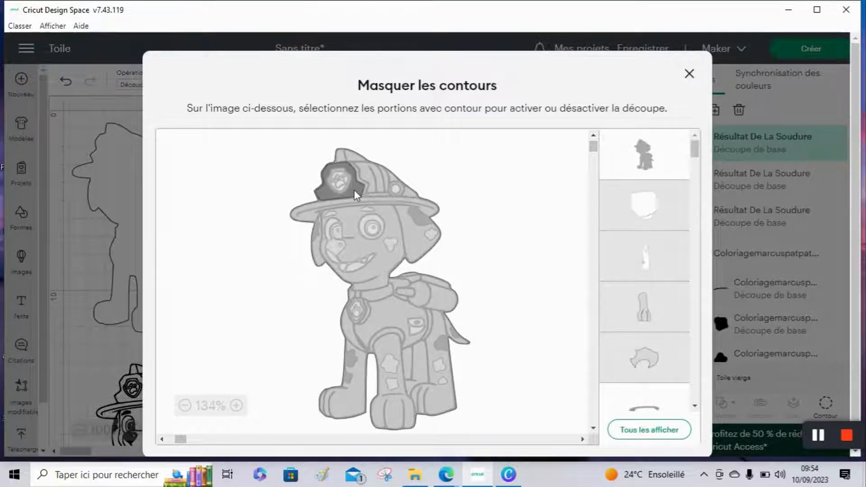
click(362, 200)
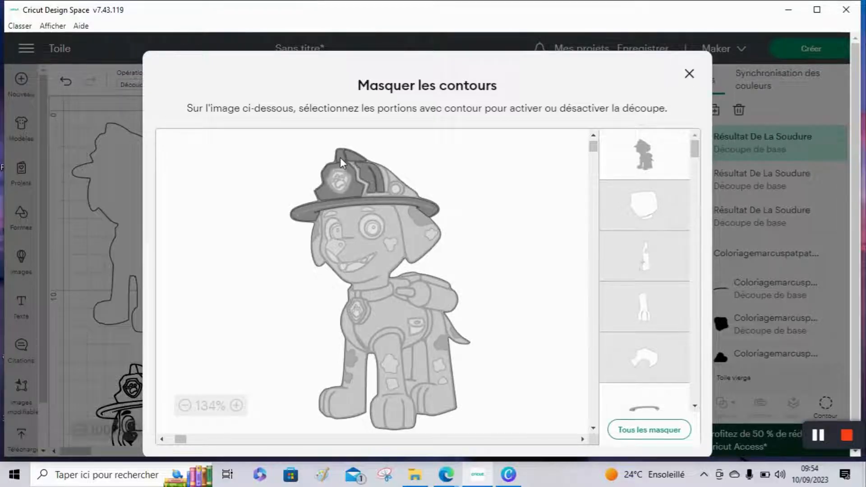
click(357, 175)
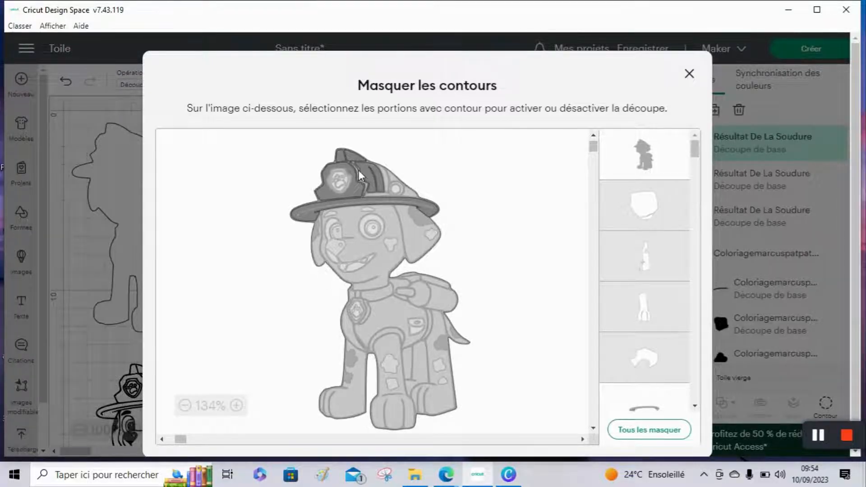
click(378, 176)
click(409, 192)
click(383, 192)
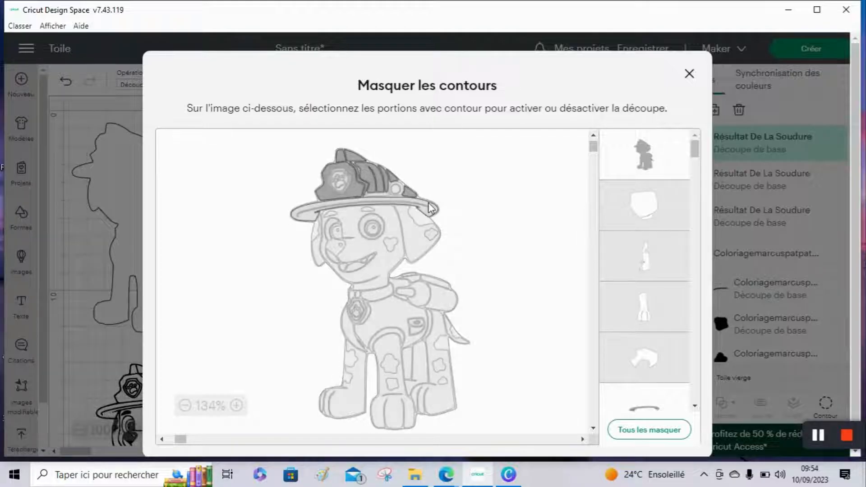
click(431, 207)
Reactivate the contours of the vest, the backpack and the centre of the chest badge, and close the contour editor
click(348, 335)
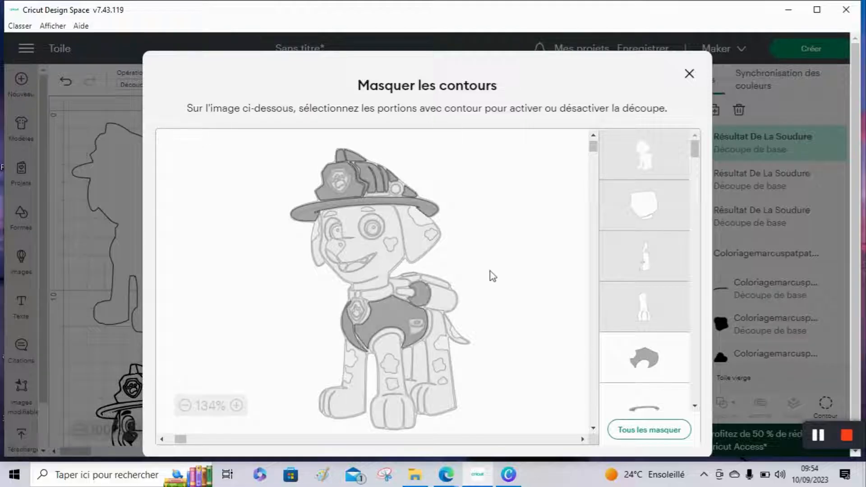
click(448, 304)
click(448, 304)
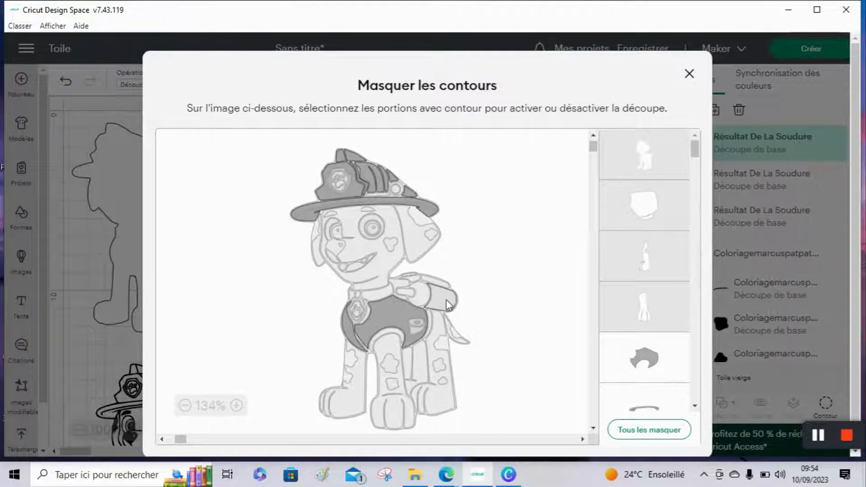
click(424, 302)
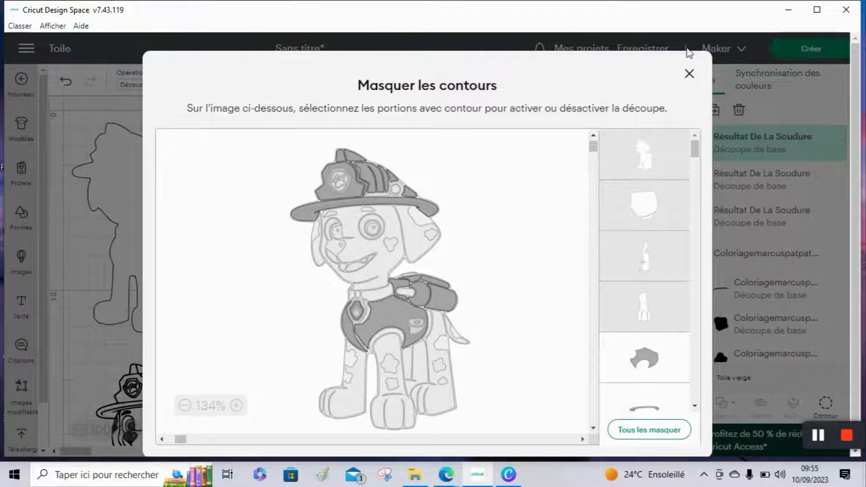
click(690, 73)
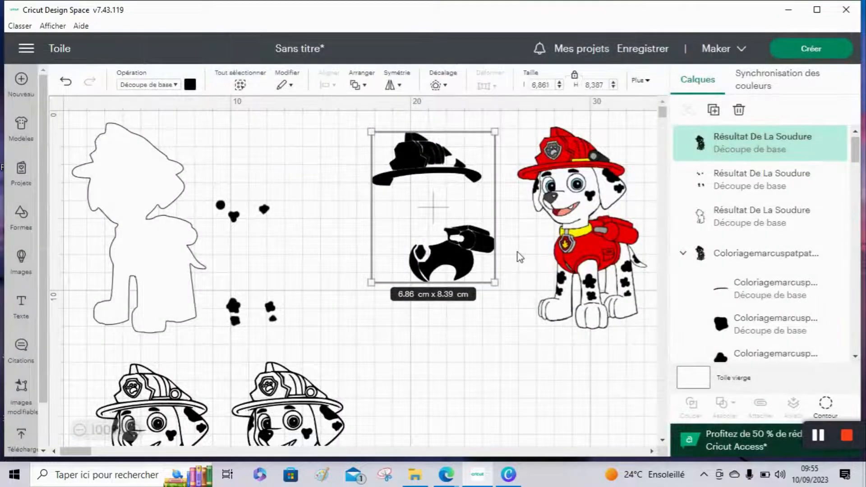
Colour the helmet, vest and backpack pieces red and move them away from the coloured image, towards the black spots
click(191, 86)
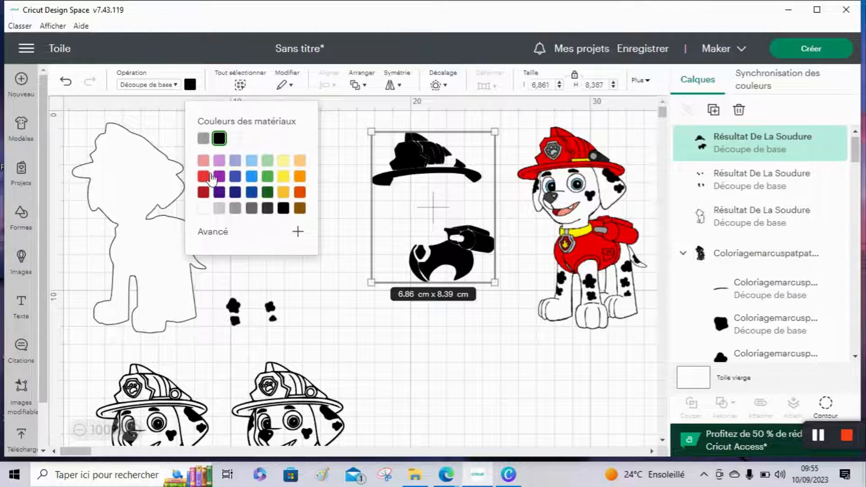
click(204, 177)
click(344, 301)
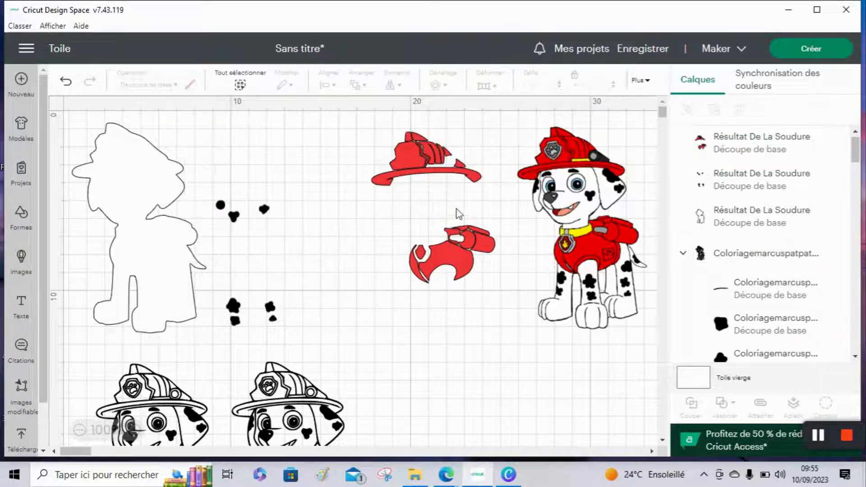
drag(457, 214, 425, 219)
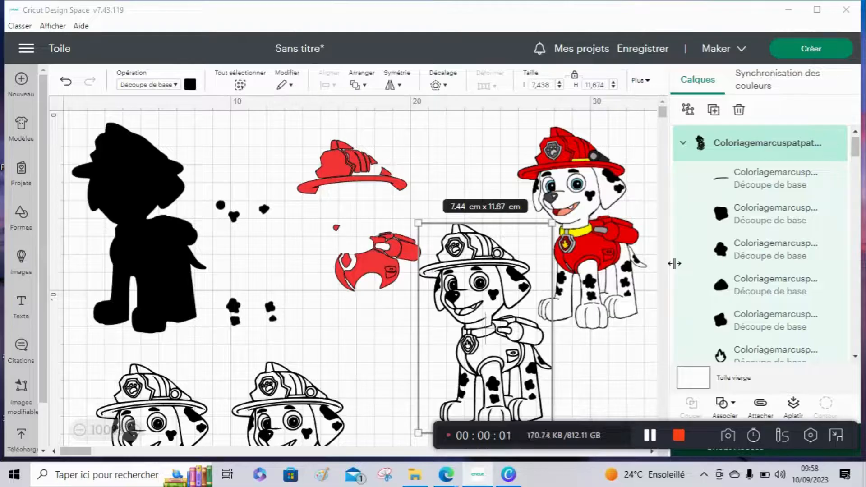
Weld (Souder) the line-drawing Marcus next to the coloured image and hide all of its inner contours
click(729, 403)
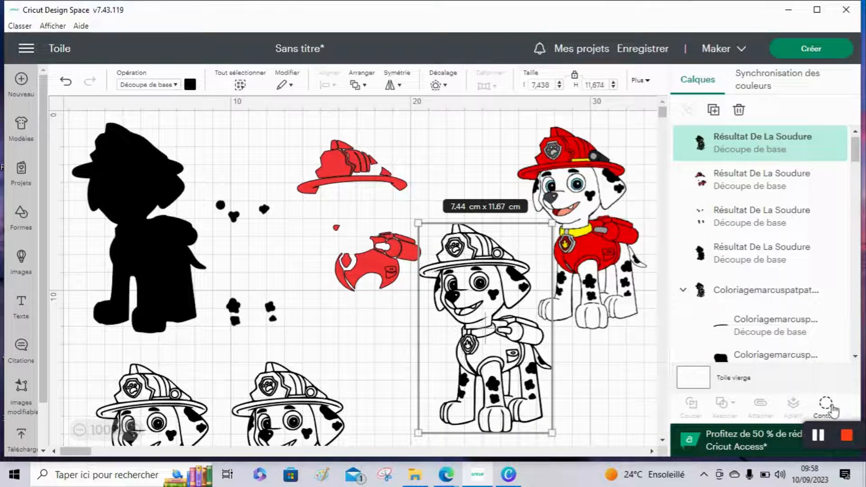
click(824, 407)
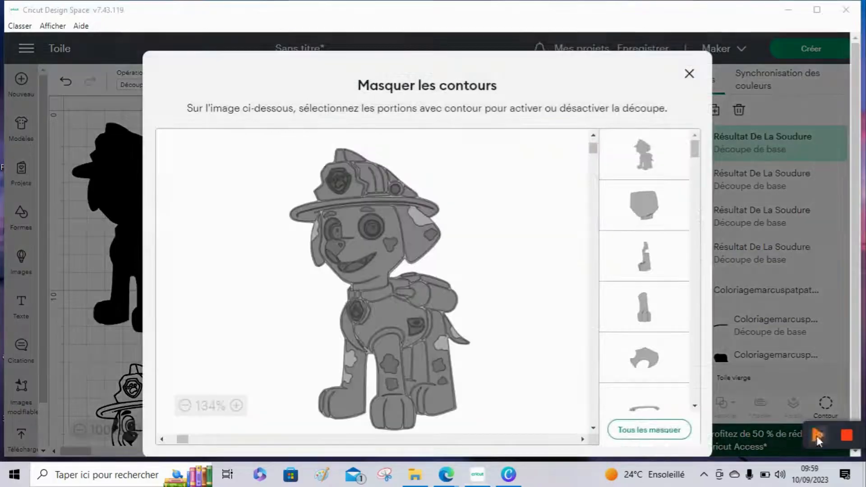
click(666, 433)
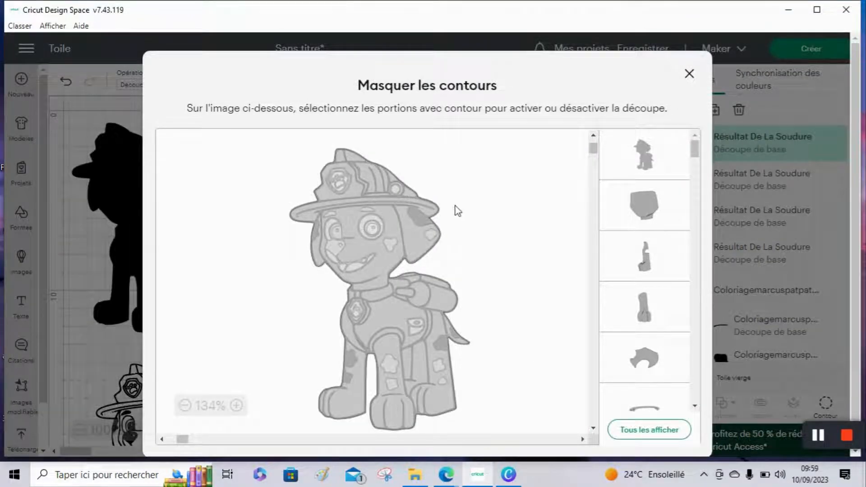
Reactivate the thin helmet band and the flame of the chest badge, and close the contour editor
click(381, 198)
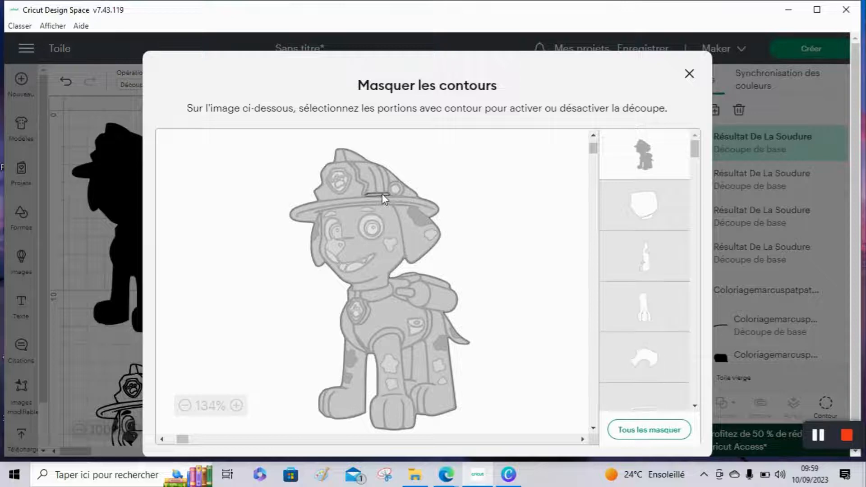
click(372, 228)
click(356, 312)
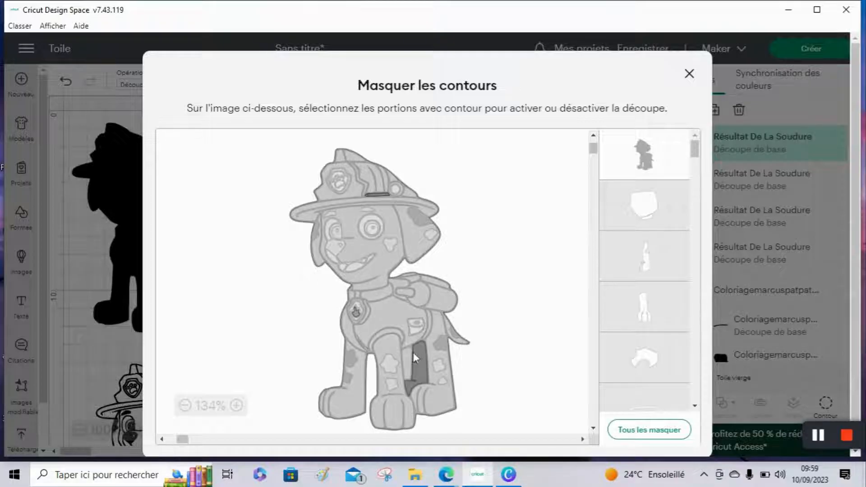
click(689, 74)
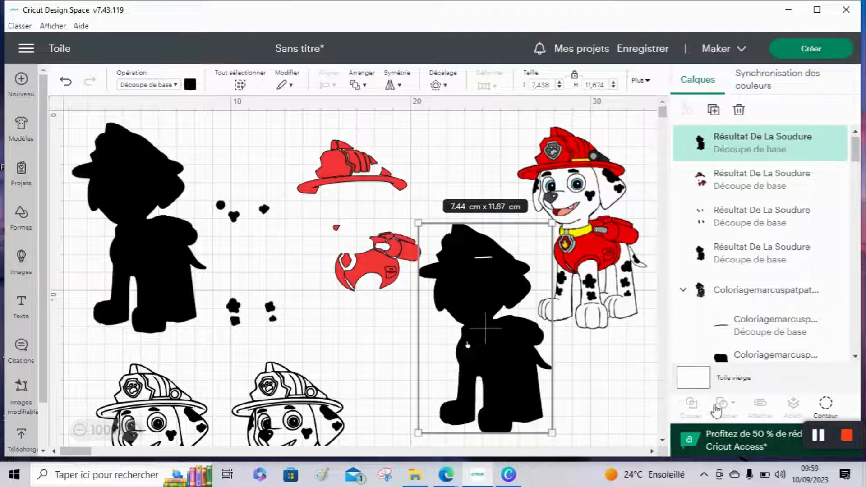
Hide the outer silhouette of the same welded Marcus, reactivate the collar pieces, and close the contour editor
click(827, 408)
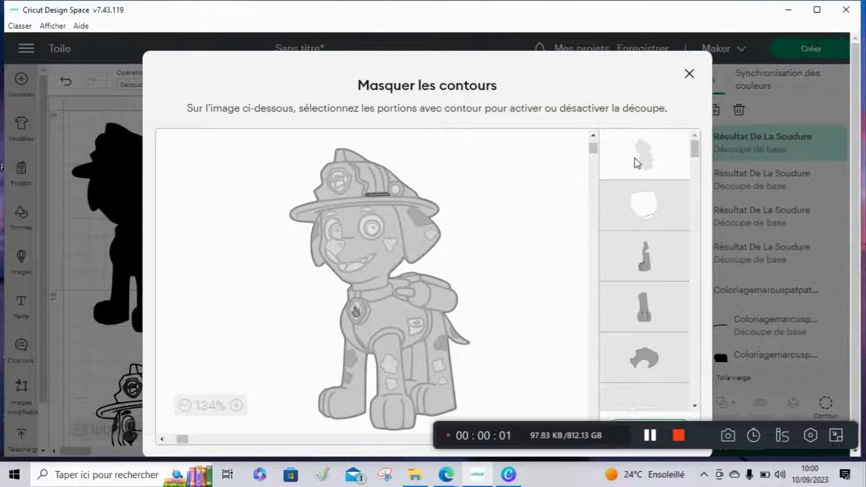
click(639, 165)
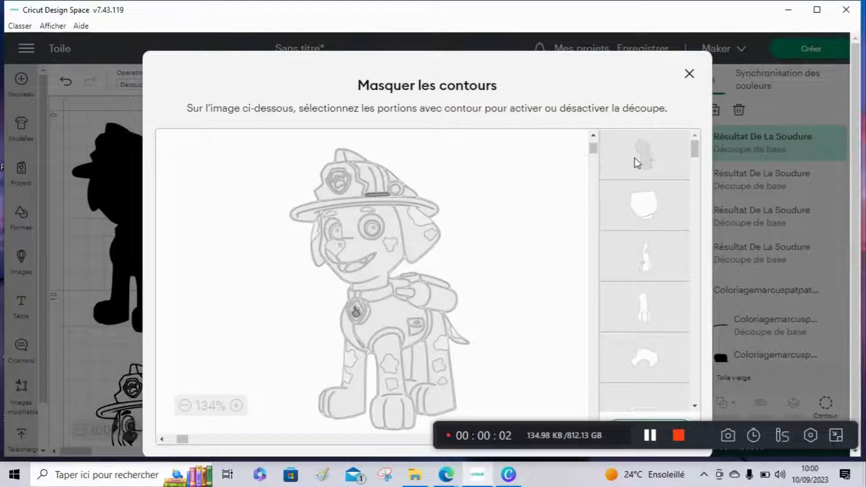
click(357, 295)
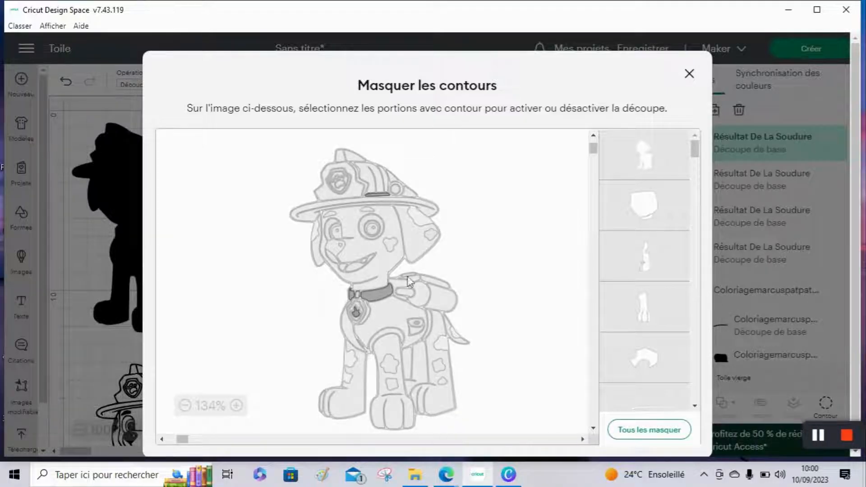
click(690, 74)
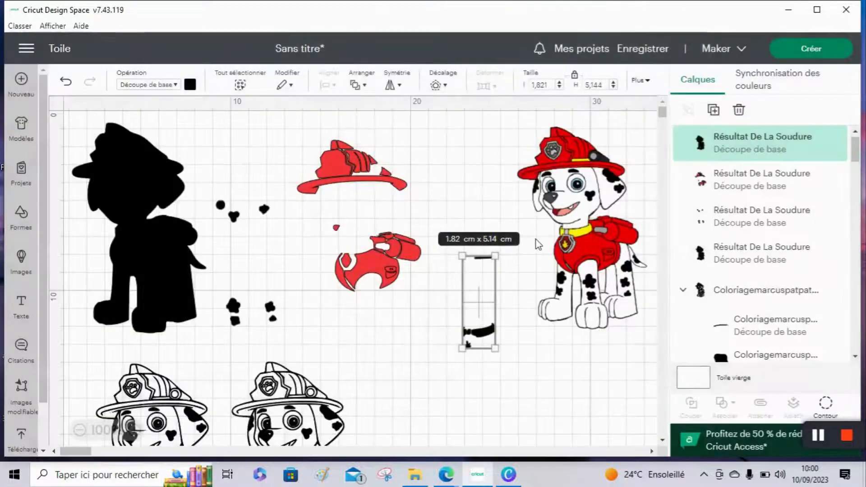
Colour the helmet band, collar and flame pieces yellow and move them up between the red pieces and the coloured image
click(191, 84)
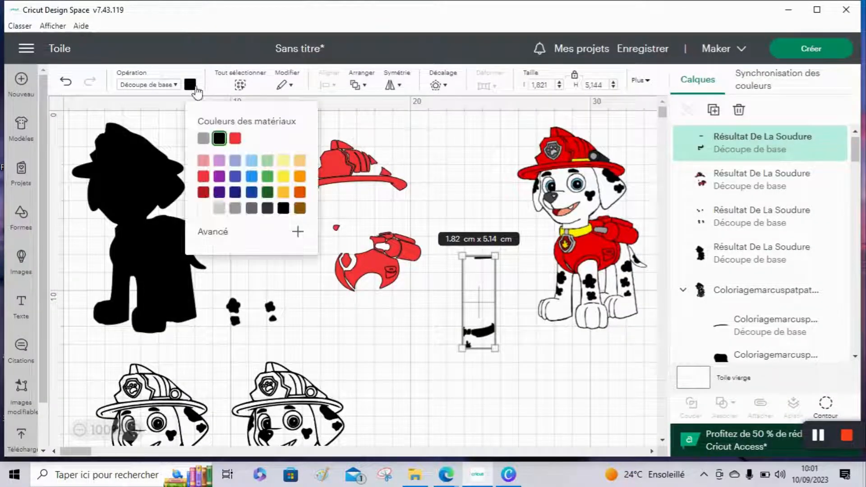
click(284, 176)
click(458, 316)
click(476, 327)
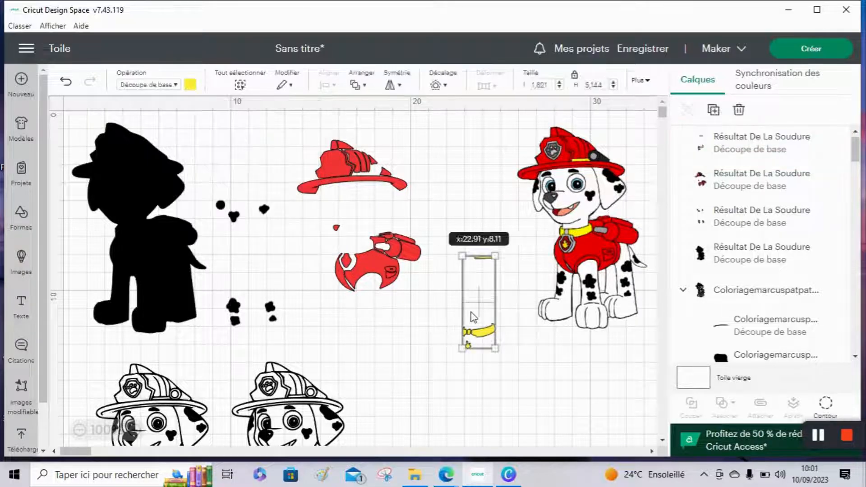
drag(481, 321, 483, 225)
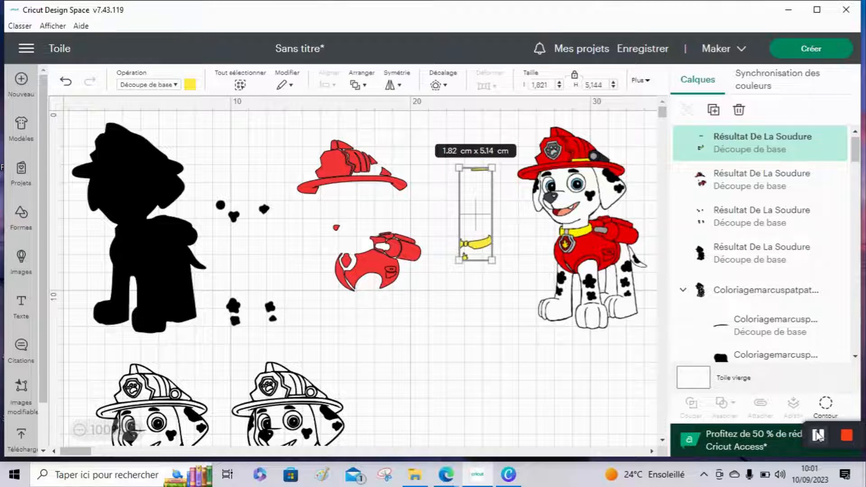
click(819, 436)
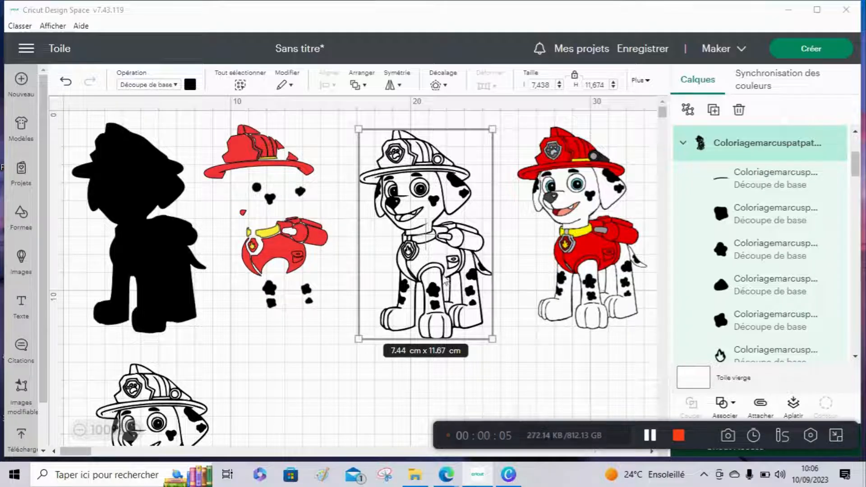
Weld (Souder) the line-drawing Marcus beside the coloured image, and open the contours of the red pieces for checking
click(736, 411)
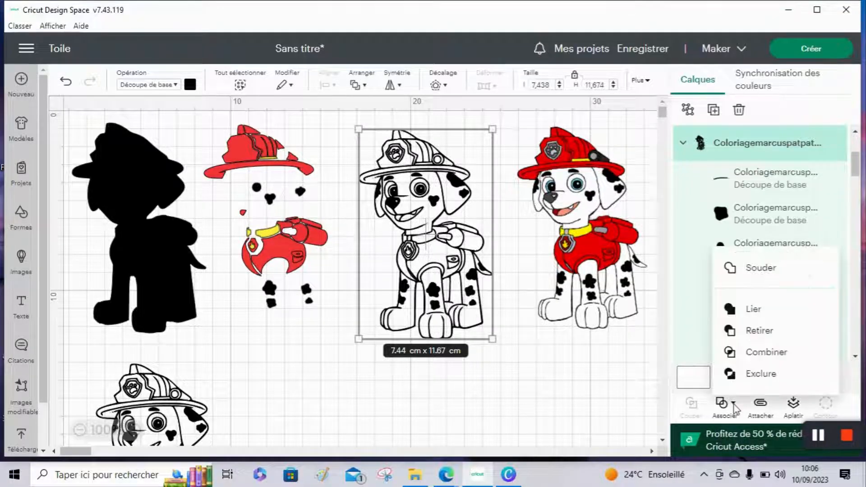
click(766, 271)
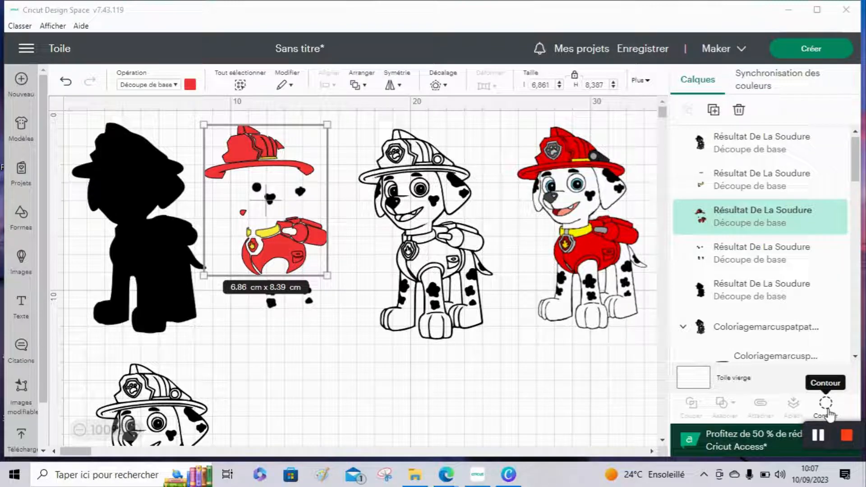
click(828, 412)
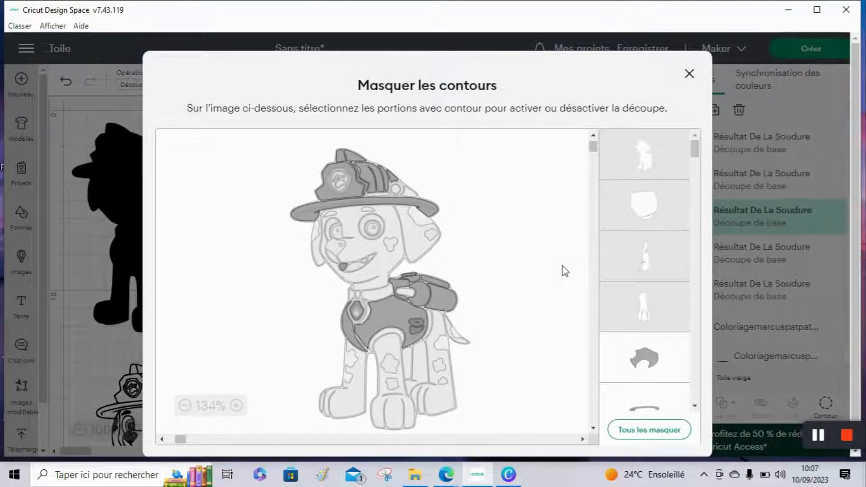
Hide all contours of the newly welded Marcus, including the outer silhouette, keeping only the helmet badge and lamp, chest badge, collar ring and backpack strap piece
click(658, 431)
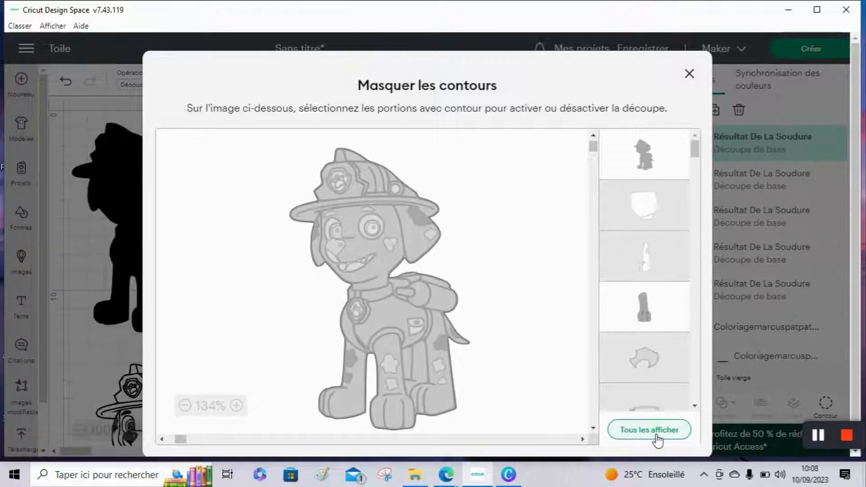
click(349, 180)
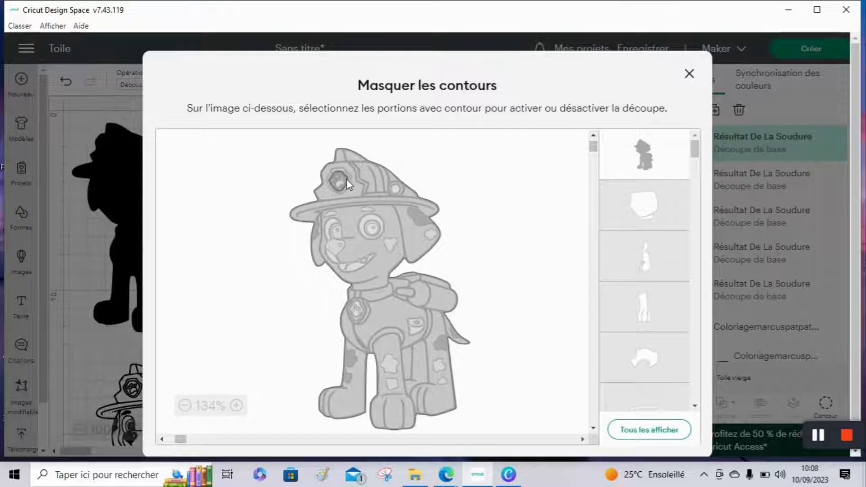
click(395, 189)
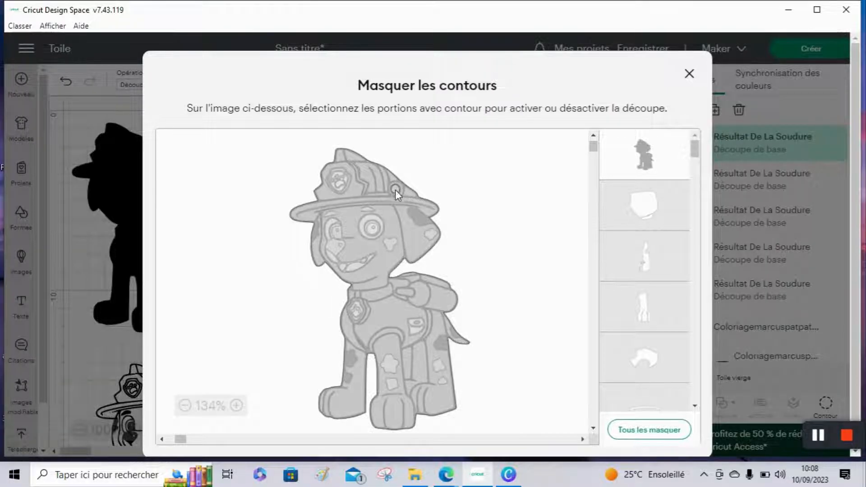
click(403, 296)
click(358, 293)
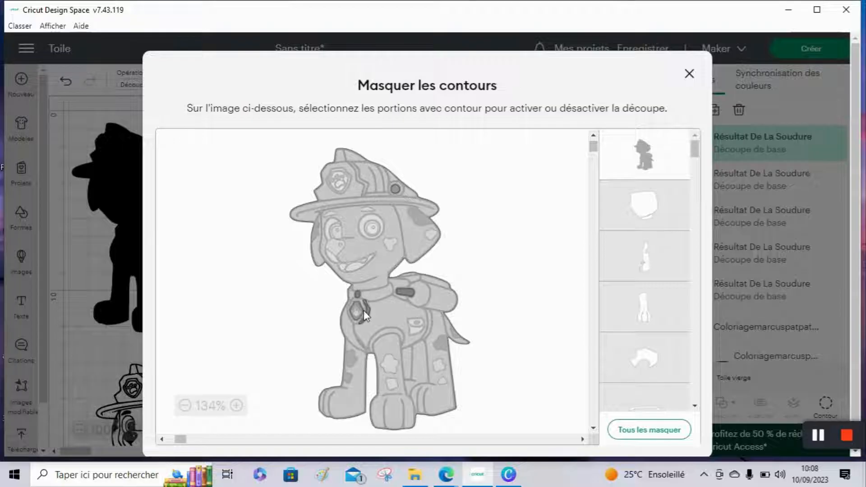
click(362, 311)
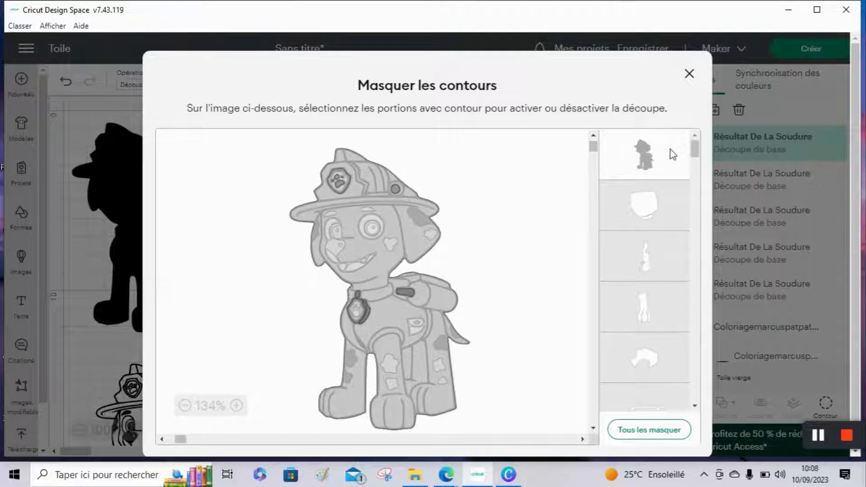
click(659, 154)
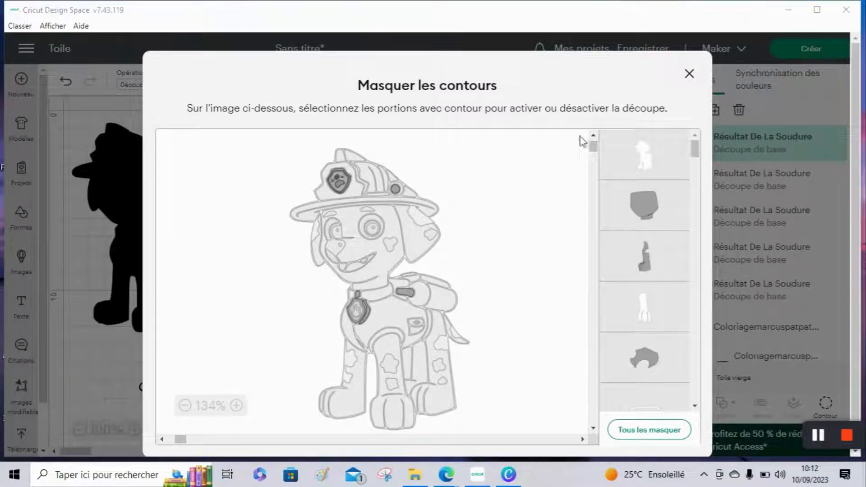
Place the light grey badge, lamp and strap pieces over the assembled red and yellow pieces and send them one level back
click(695, 77)
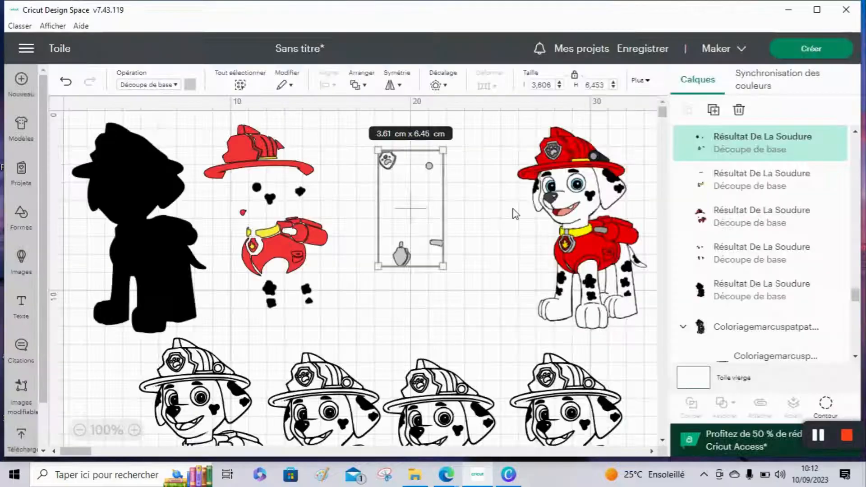
drag(416, 211, 269, 199)
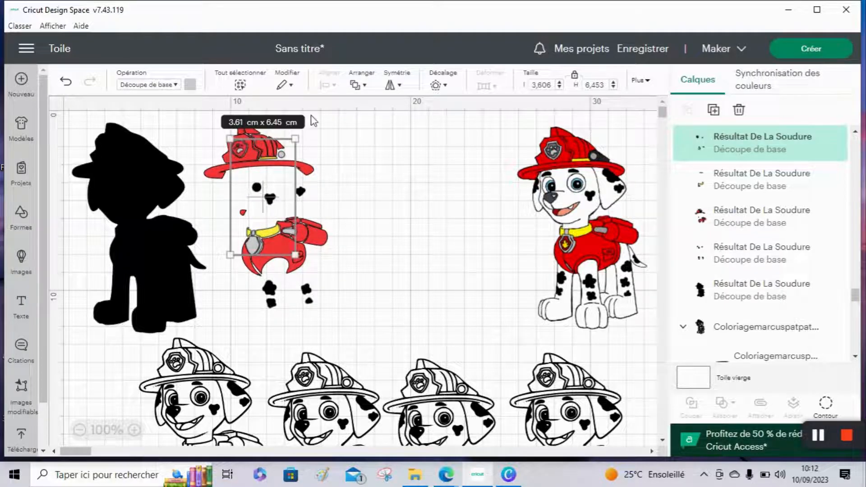
click(358, 86)
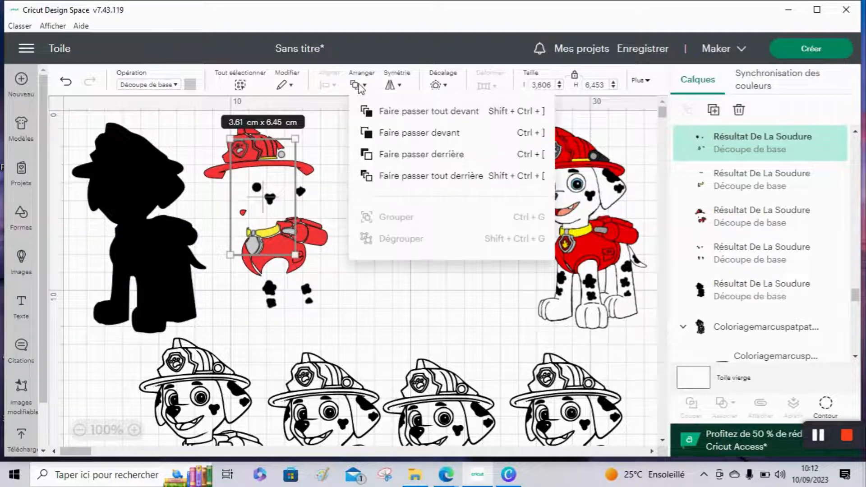
click(412, 155)
click(399, 189)
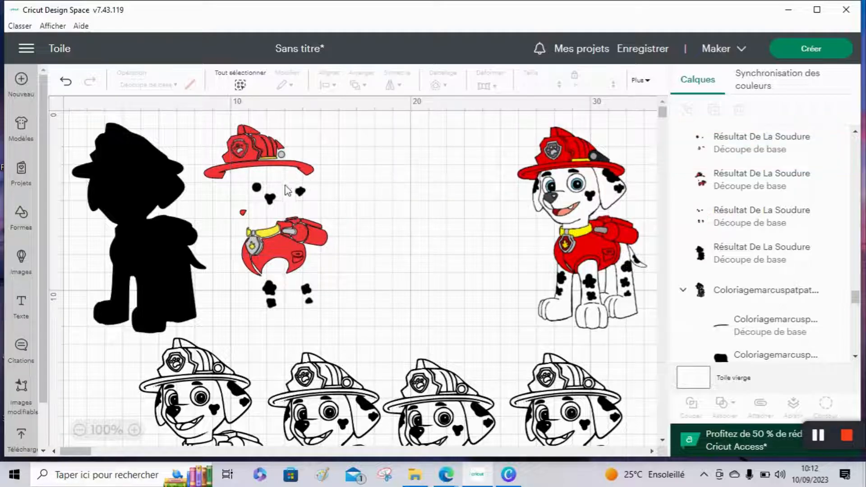
Move another line-drawing Marcus between the assembled pieces and the coloured image, and weld (Souder) its parts
click(555, 398)
drag(557, 402, 413, 164)
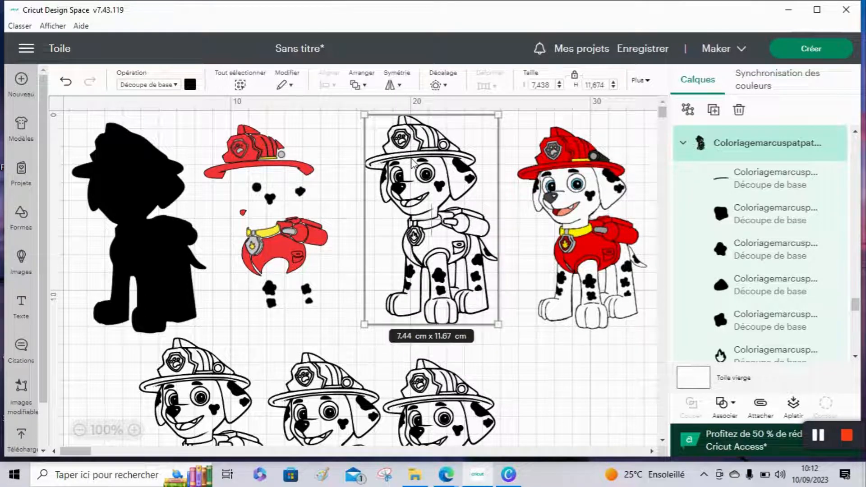
click(725, 403)
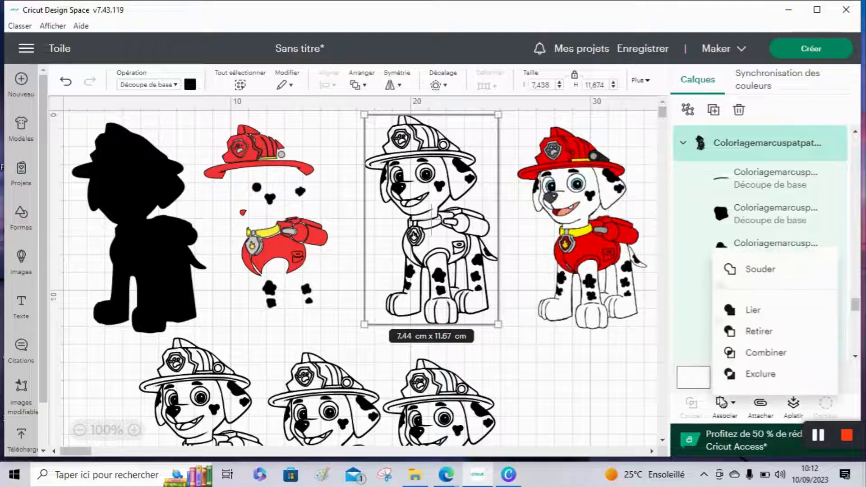
click(753, 276)
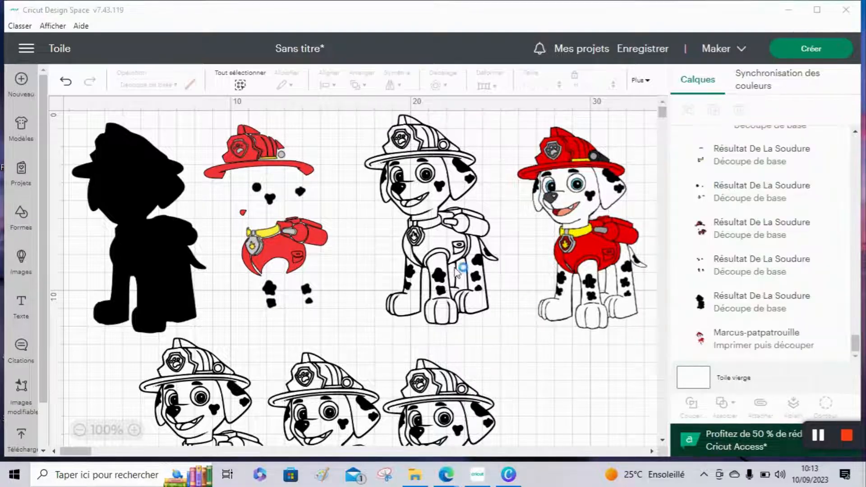
Hide all contours of this welded Marcus except the helmet badge and lamp pieces, and place those dark grey pieces on the red helmet
click(458, 266)
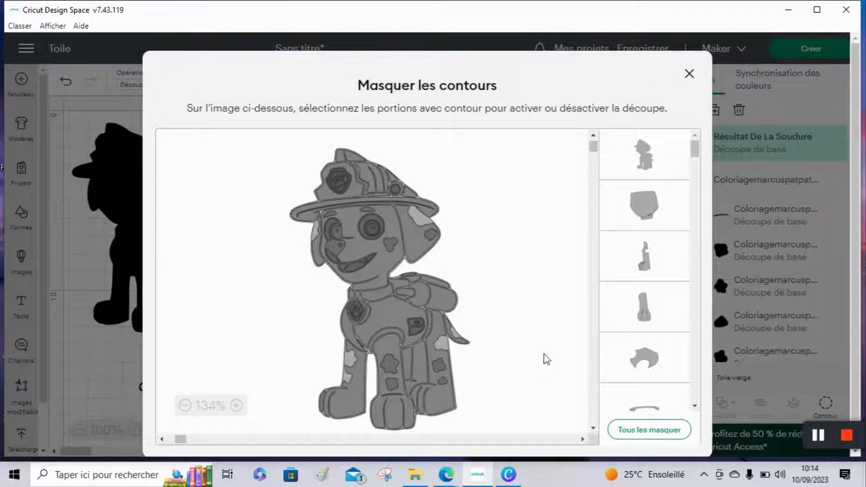
click(643, 431)
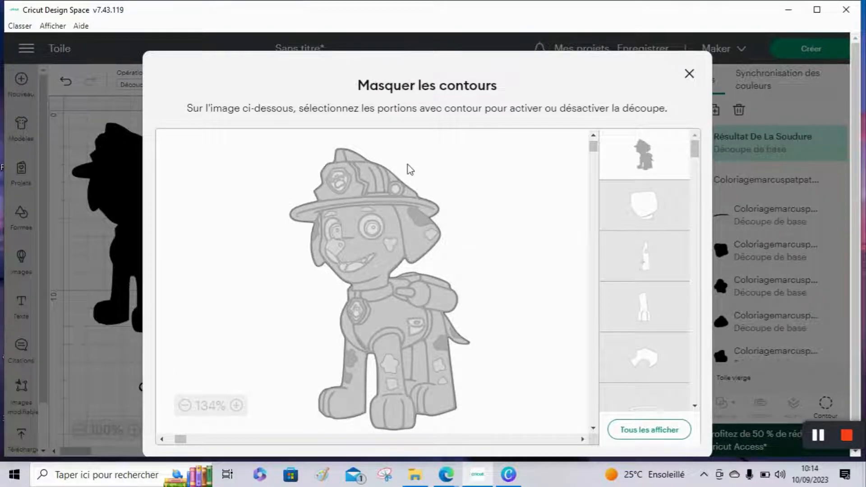
click(347, 180)
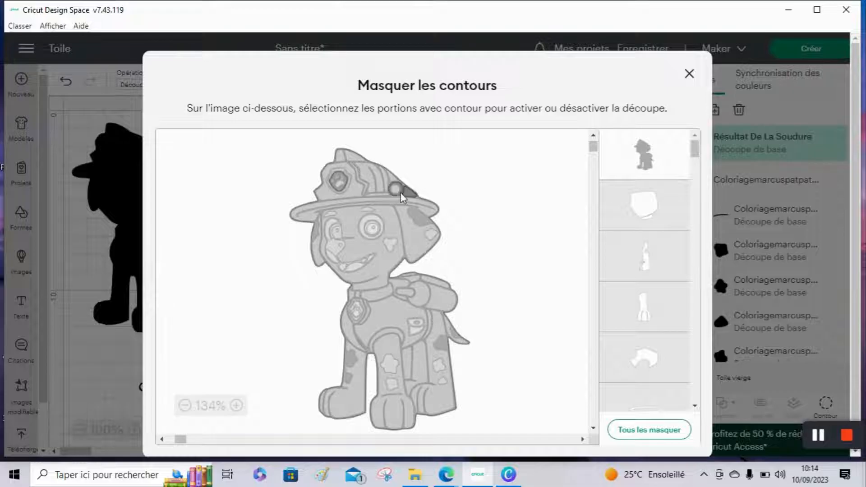
click(391, 267)
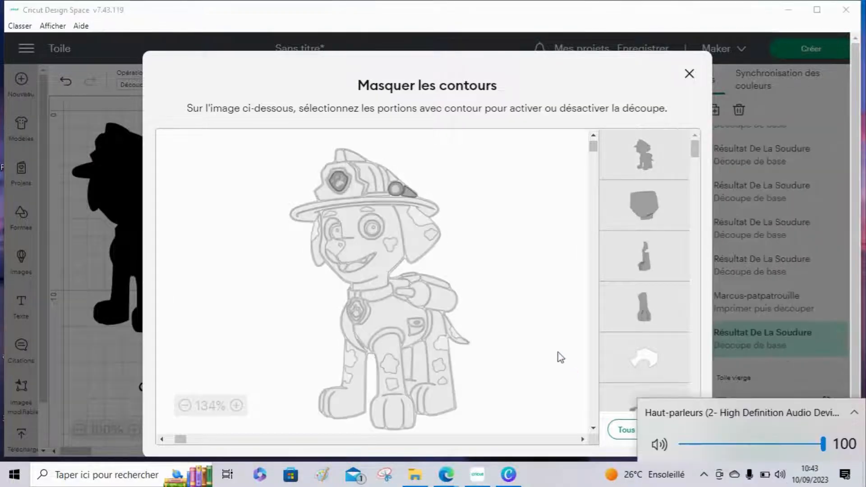
click(689, 73)
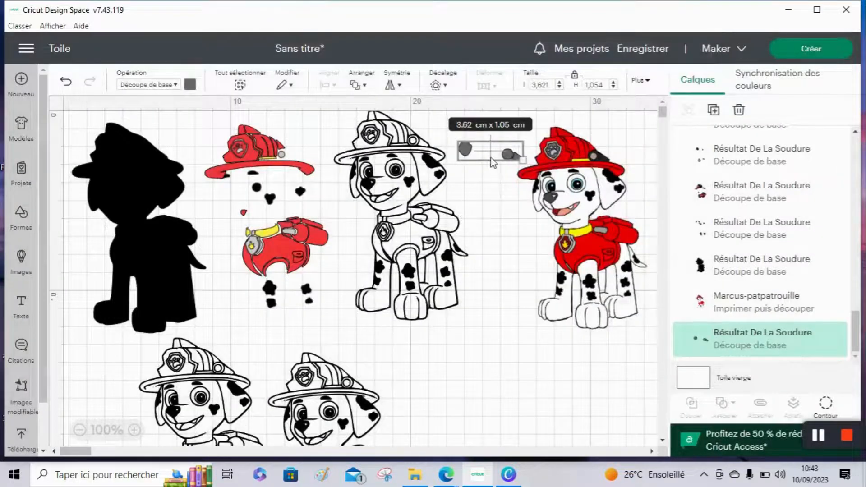
drag(271, 161, 266, 155)
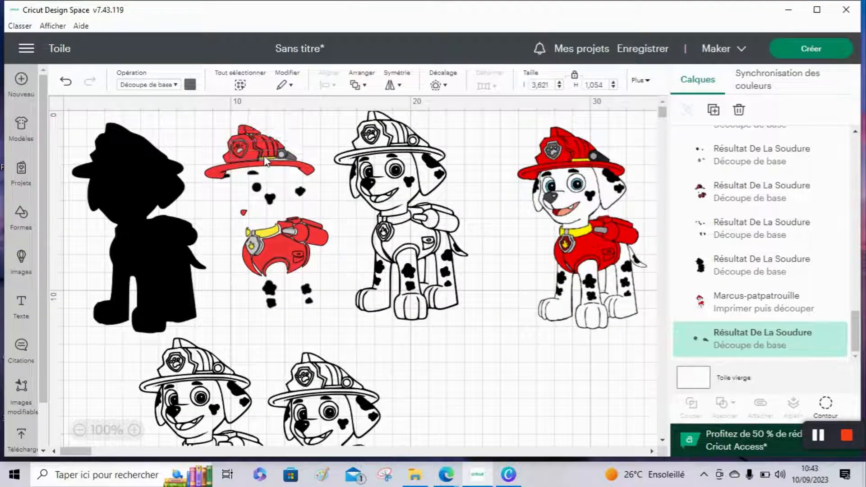
Hide all contours of the next welded Marcus, including the outer silhouette, keeping only the iris pieces of both eyes
click(411, 188)
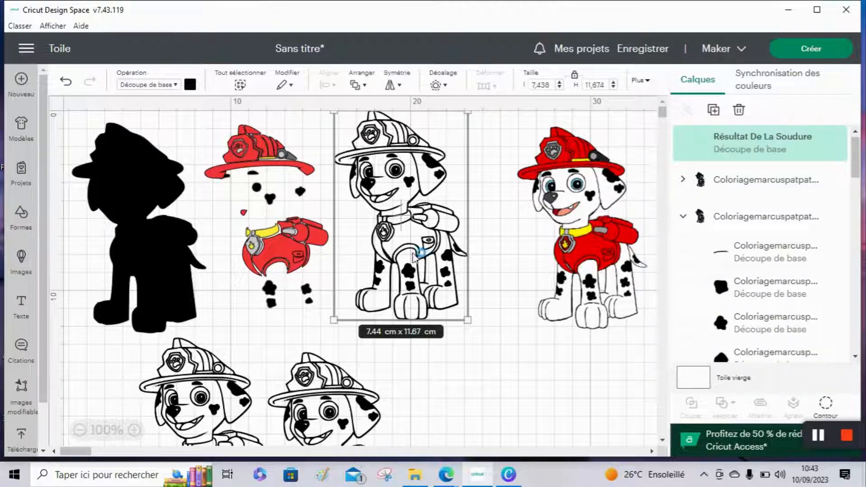
click(815, 407)
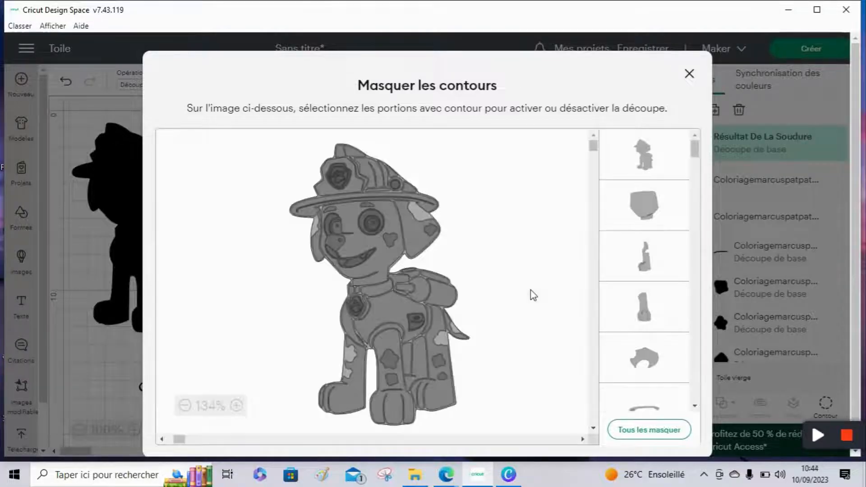
click(680, 437)
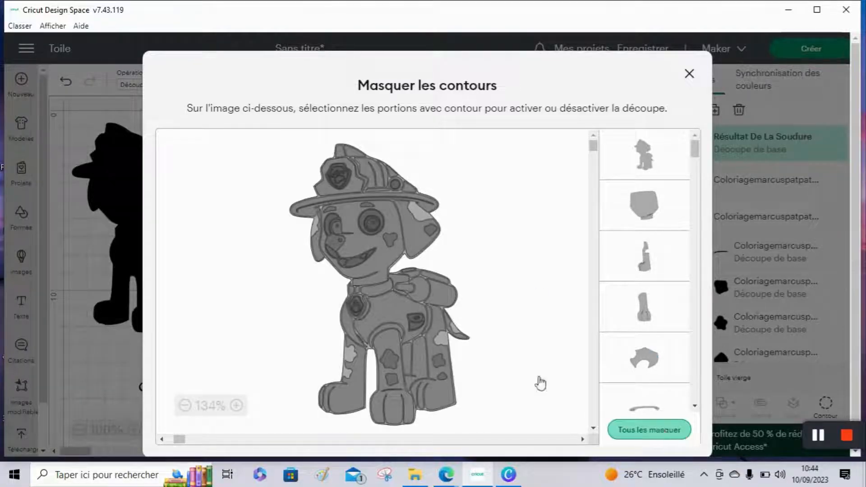
click(393, 250)
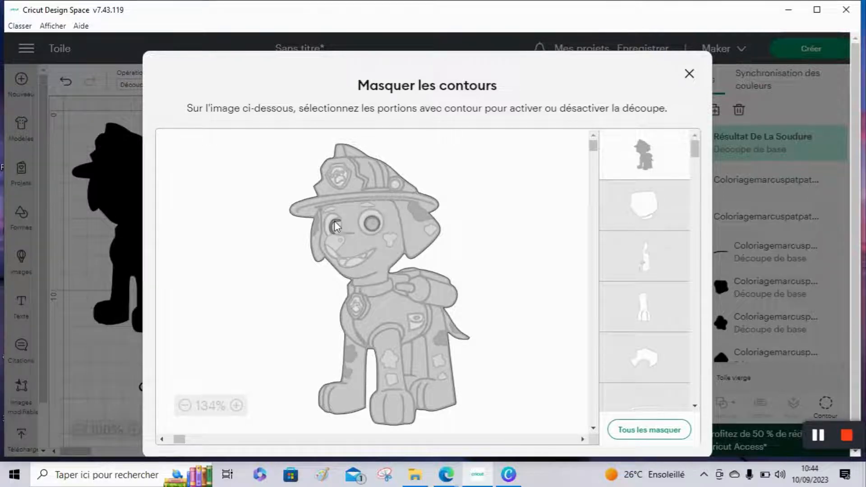
click(624, 165)
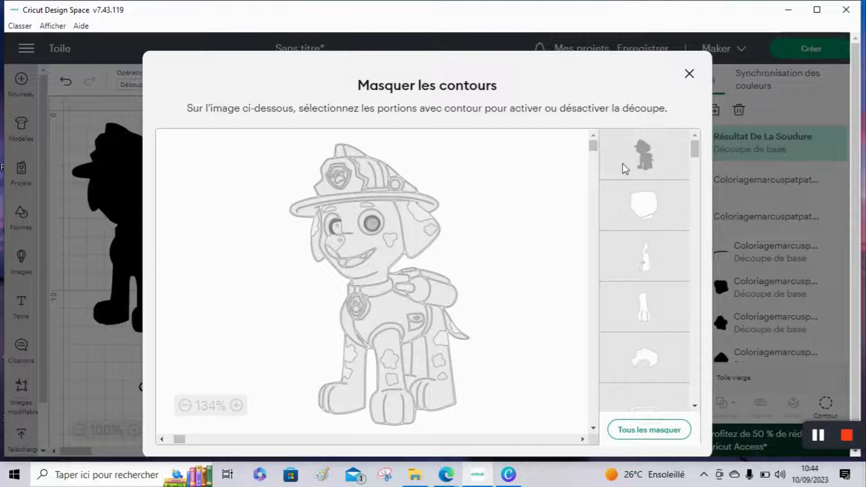
click(690, 74)
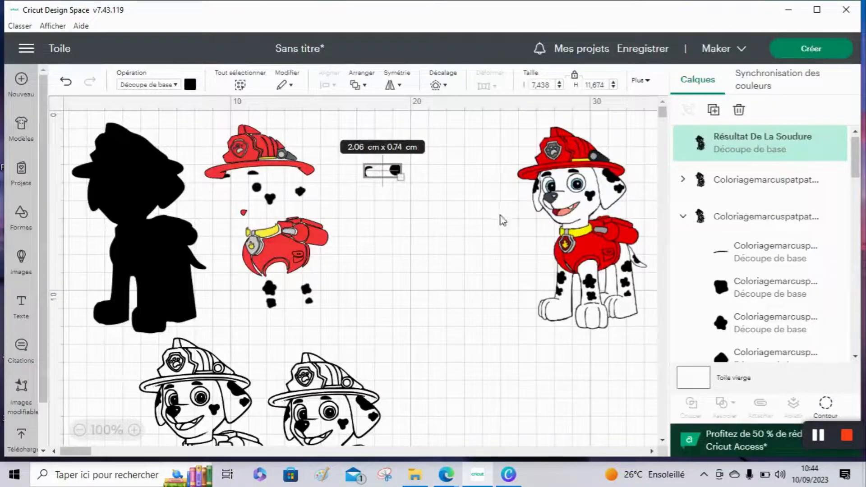
Colour the eye pieces blue, and hide all contours of the next welded Marcus
click(196, 87)
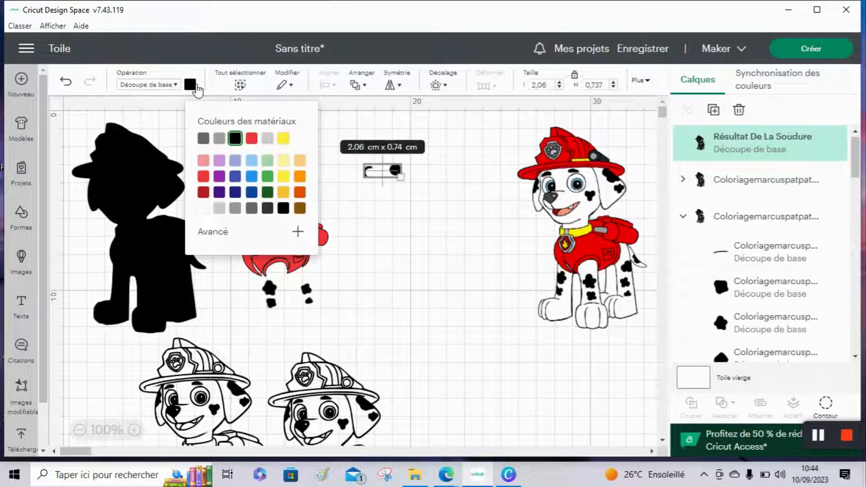
click(260, 180)
click(460, 228)
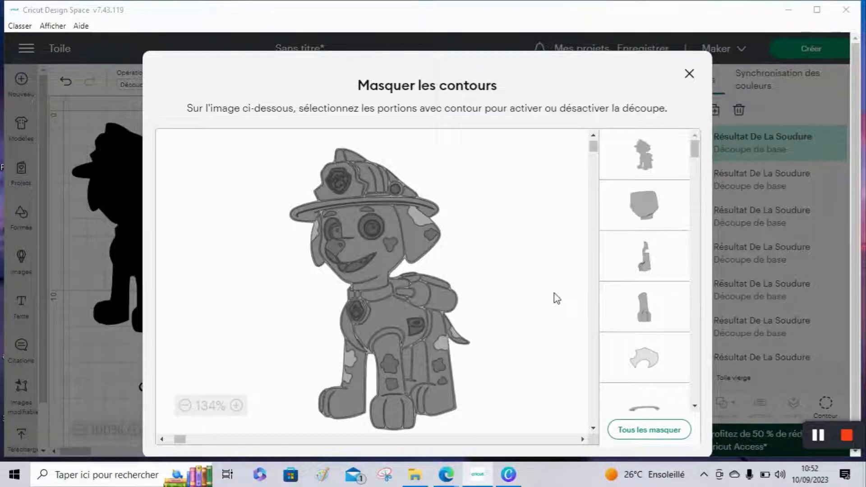
click(658, 433)
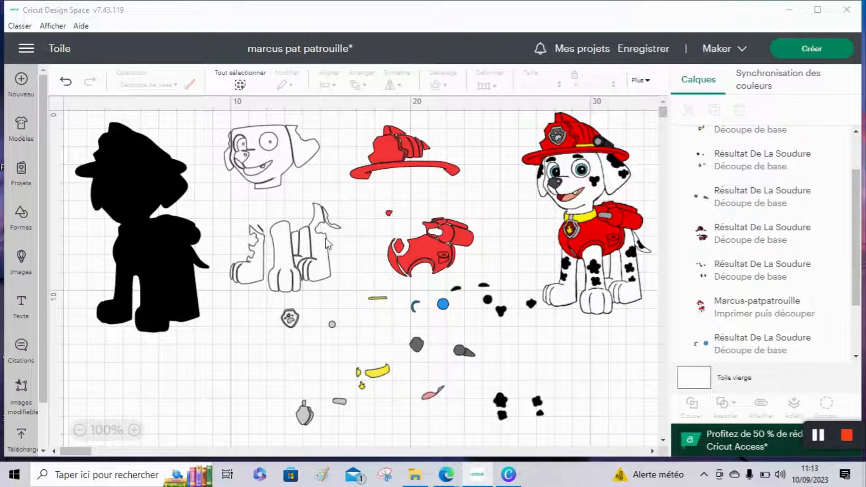
Stack the white head and leg pieces, the red pieces and the black spots in place on the black silhouette
drag(318, 245, 187, 290)
click(413, 239)
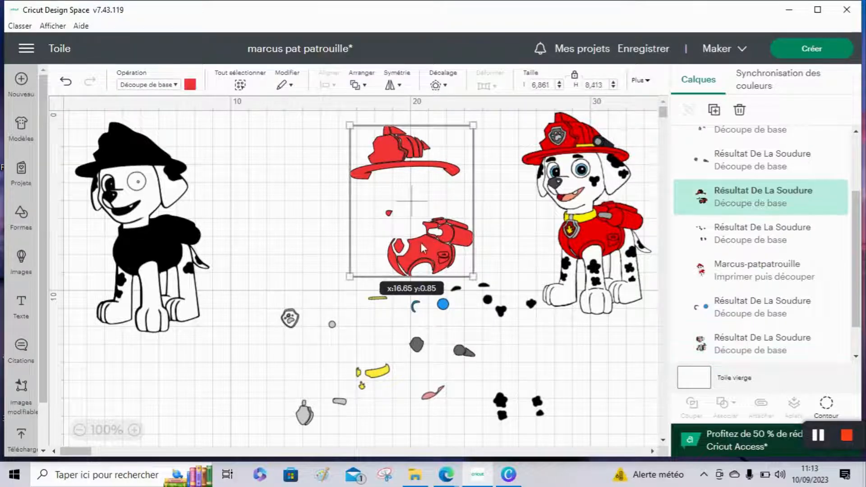
drag(420, 242, 148, 240)
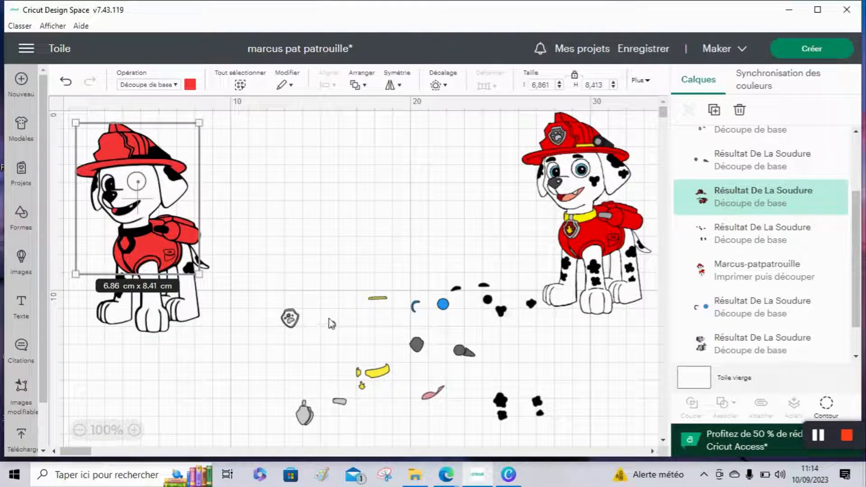
drag(527, 309, 161, 234)
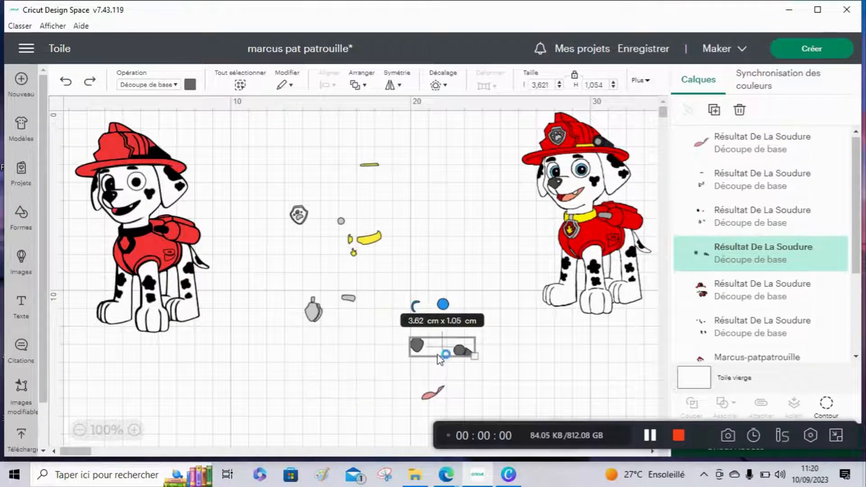
Position the dark grey, light grey and yellow pieces on the assembled Marcus's helmet, collar and backpack
drag(440, 358, 132, 150)
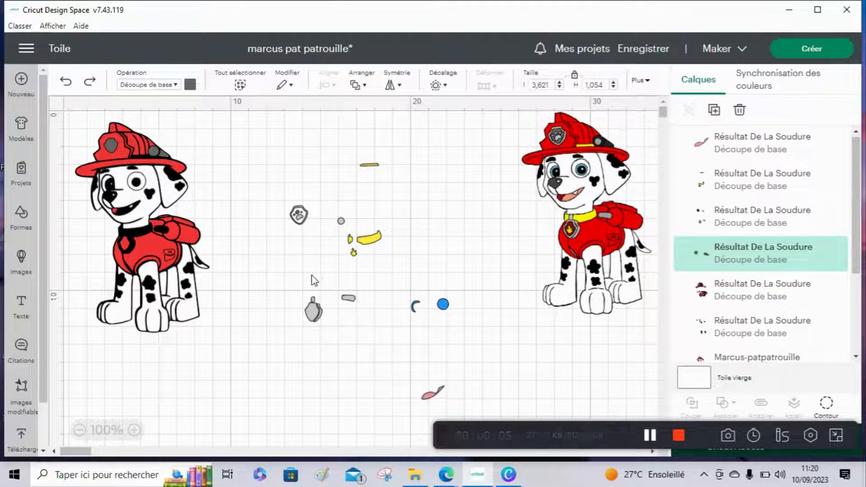
drag(313, 281, 132, 206)
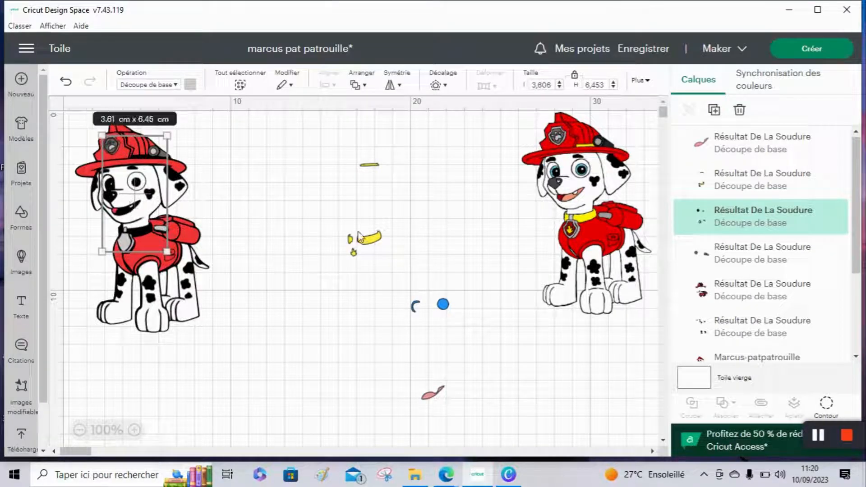
drag(360, 237, 141, 199)
Place the blue iris pieces in the assembled Marcus's eyes and the pink tongue in its mouth
click(426, 308)
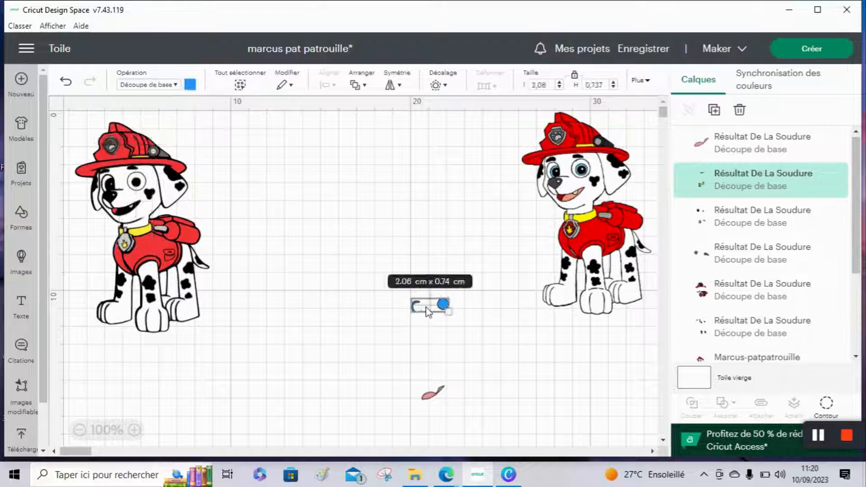
drag(428, 312, 120, 188)
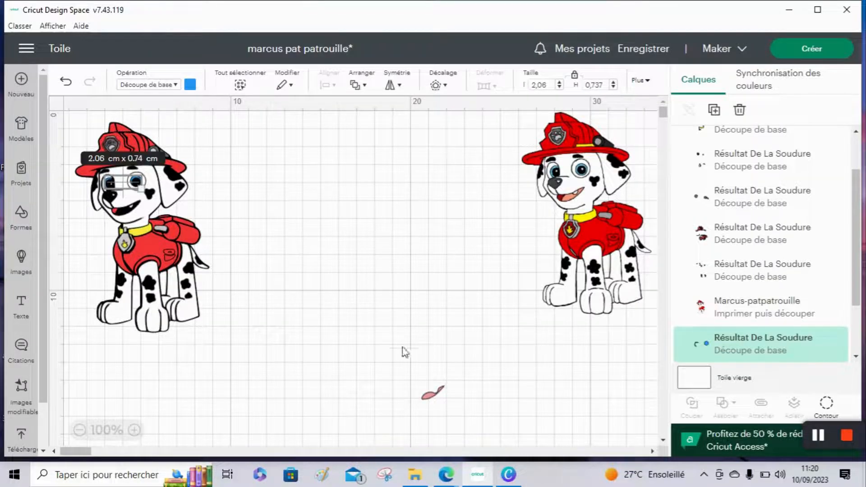
click(432, 394)
drag(430, 400, 125, 212)
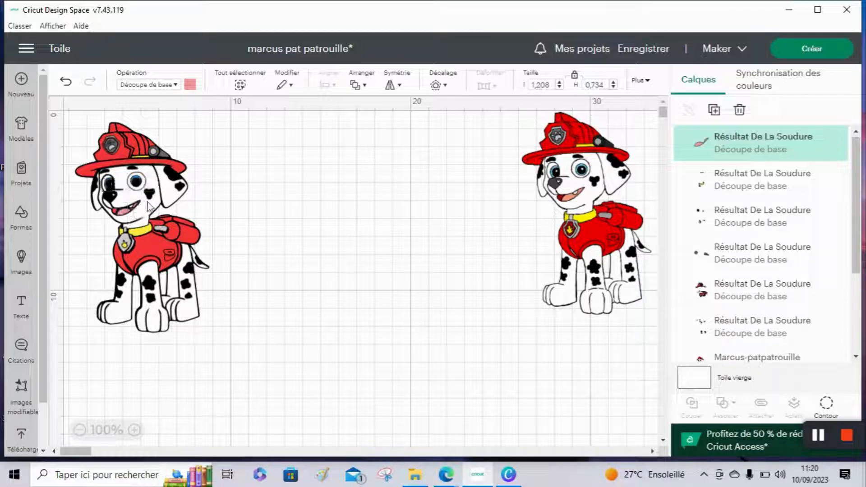
click(346, 207)
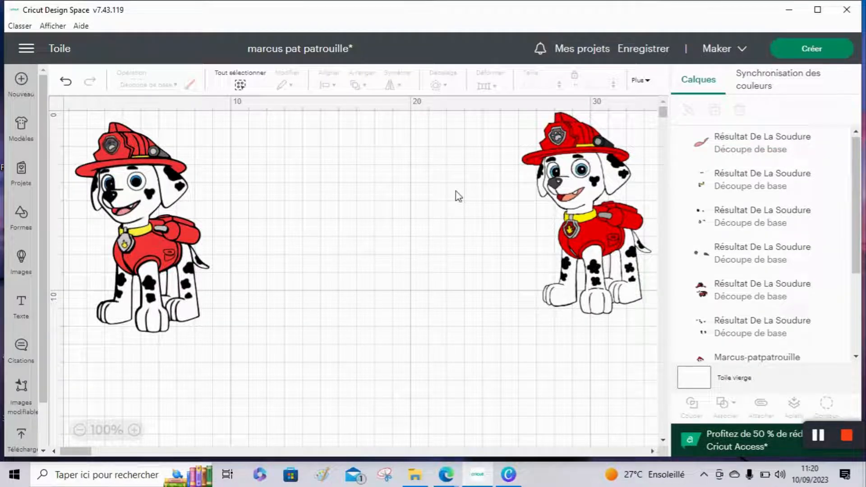
Open the project's cutting preparation and examine the pieces laid out on mats 2 to 4
click(830, 55)
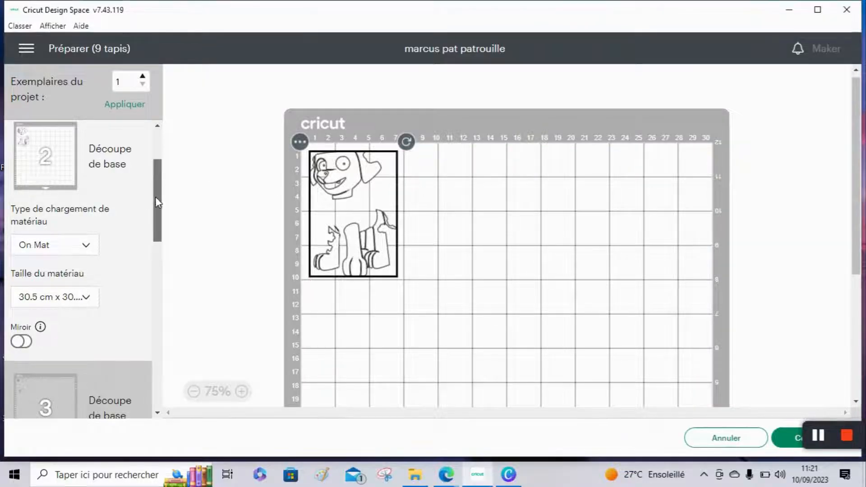
scroll(156, 201, down, 5)
click(44, 220)
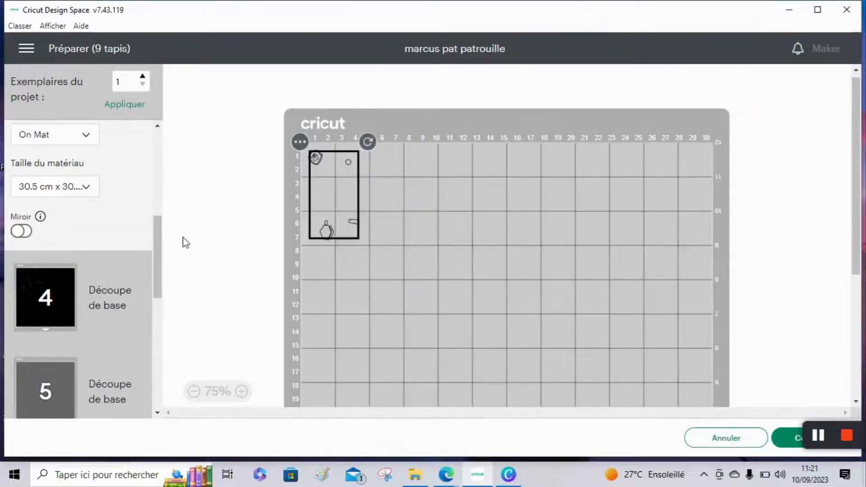
scroll(153, 247, down, 2)
click(37, 230)
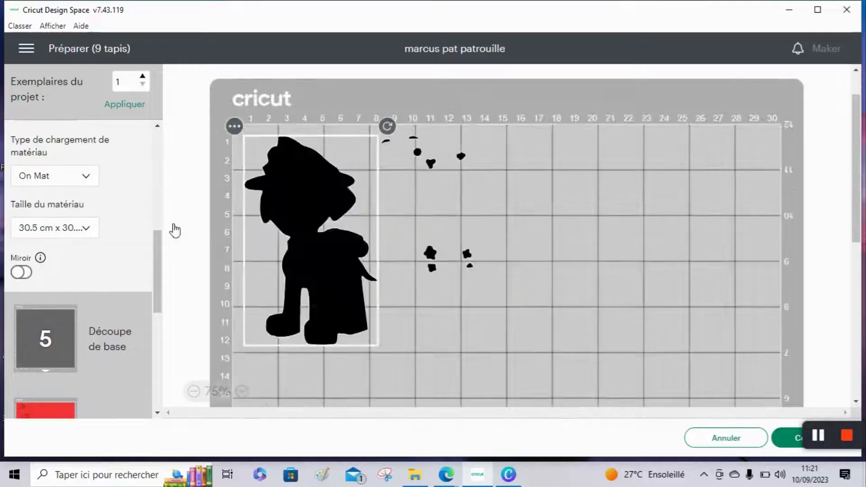
scroll(159, 253, down, 1)
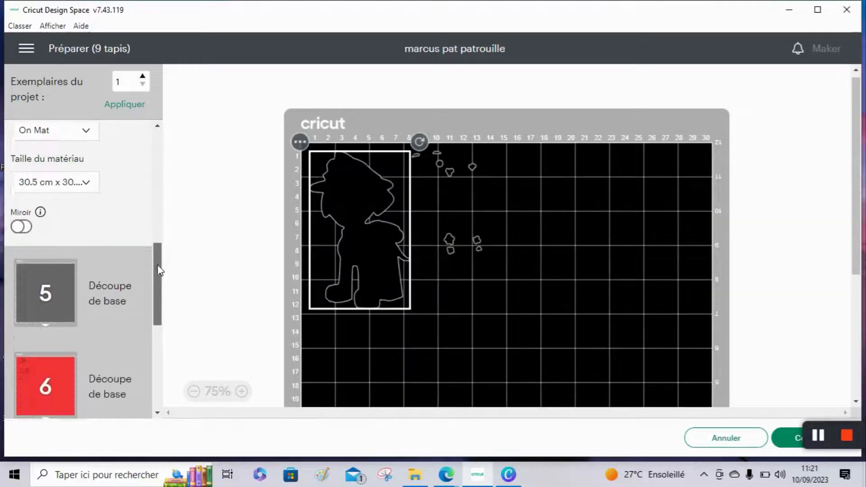
Examine the layouts of the dark grey, red, pink, yellow and blue mats, numbers 5 to 9
scroll(159, 270, down, 2)
click(34, 216)
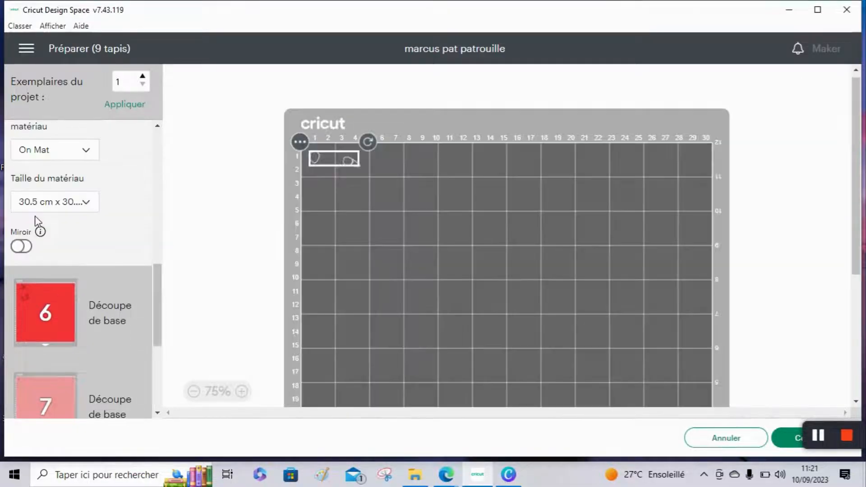
click(42, 333)
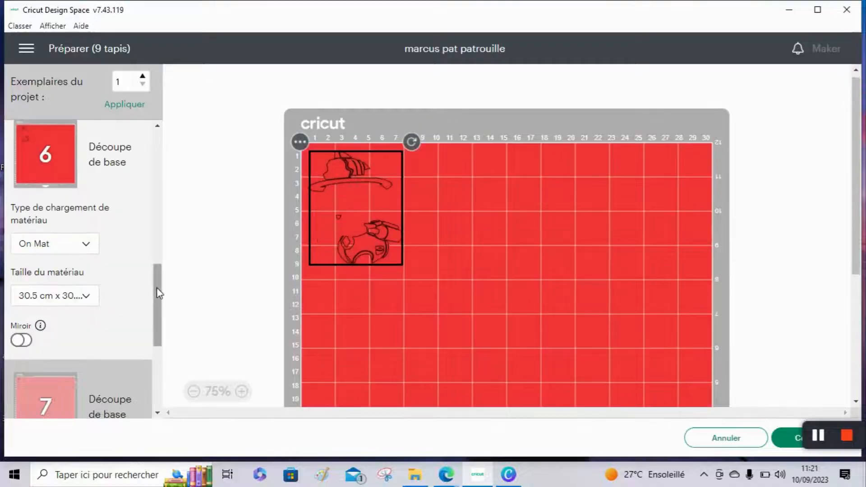
scroll(153, 321, down, 3)
click(27, 260)
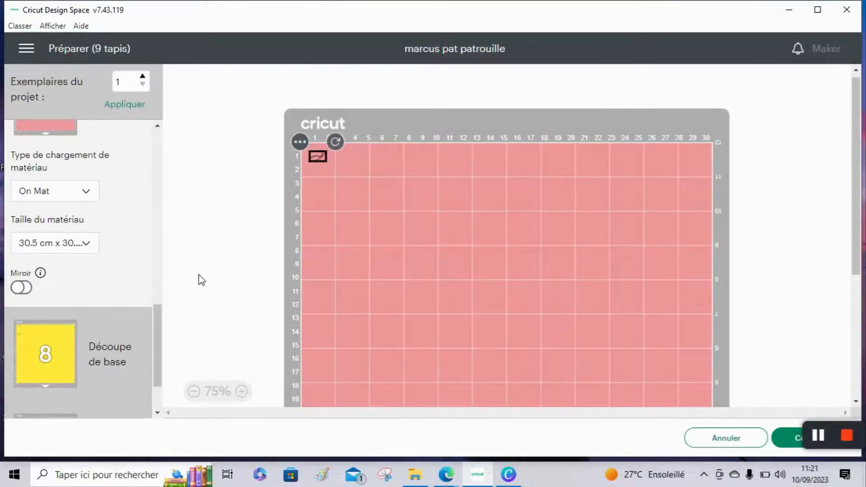
scroll(161, 310, down, 2)
click(81, 293)
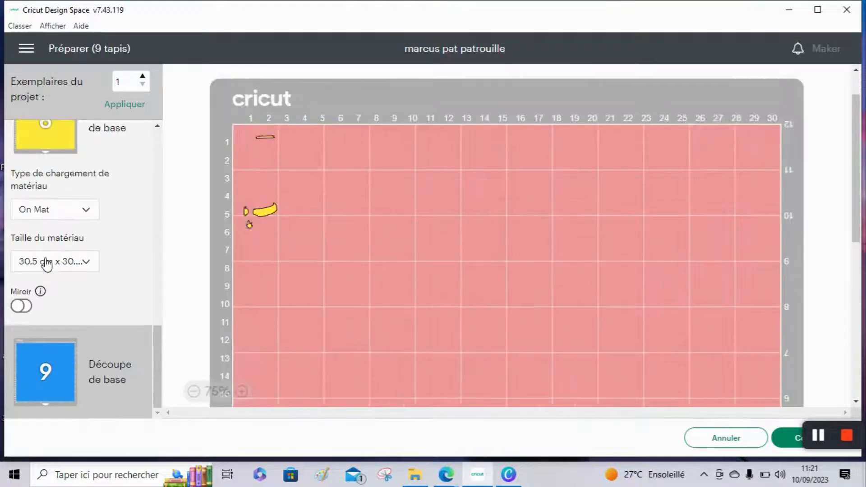
click(67, 359)
scroll(153, 337, up, 5)
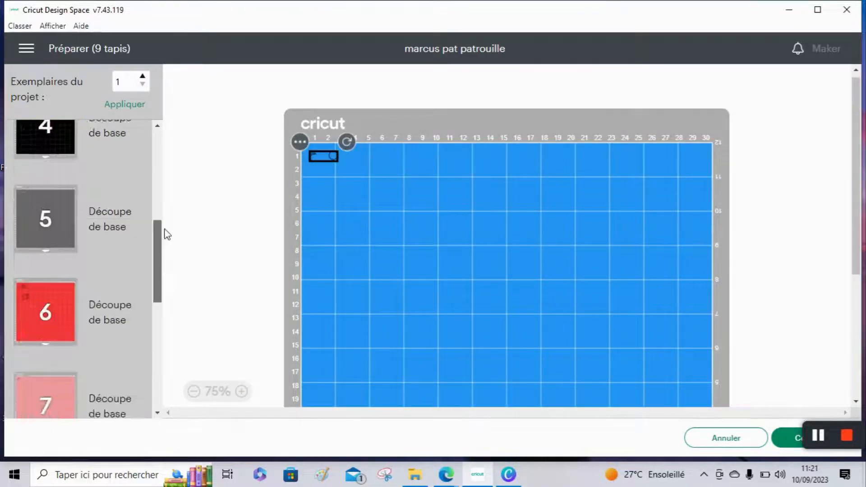